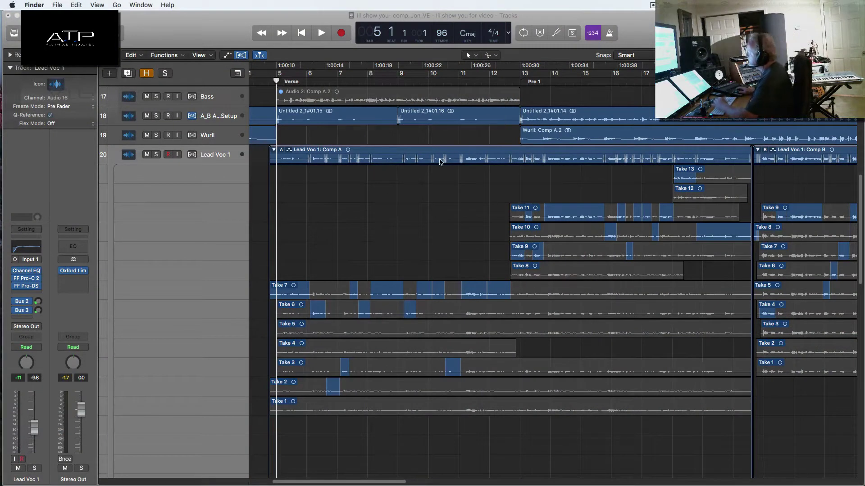
# Step: Move the playhead just ahead of the Verse and collapse the Comp A and Comp B take folders on Lead Voc 1
pyautogui.moveTo(277, 82); pyautogui.dragTo(272, 81)
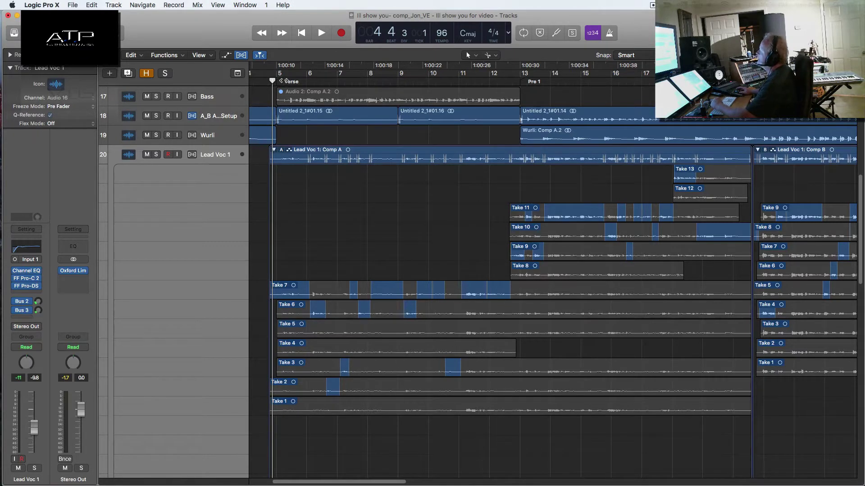
pyautogui.click(274, 151)
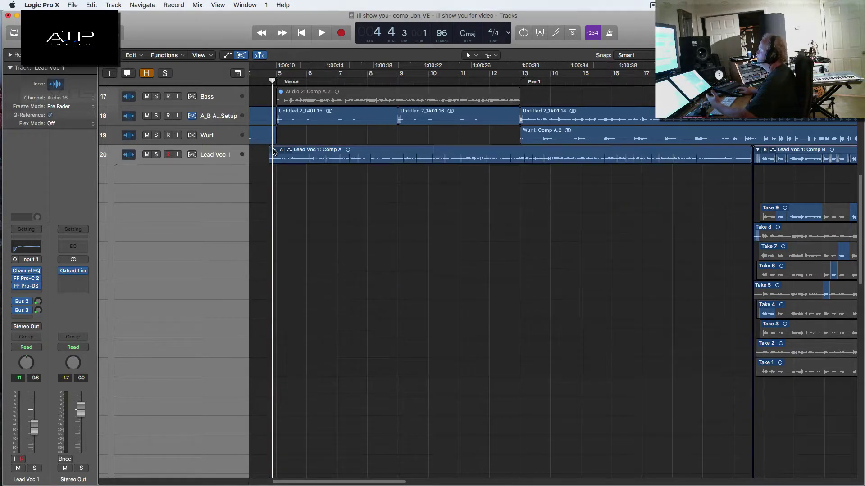
pyautogui.click(757, 150)
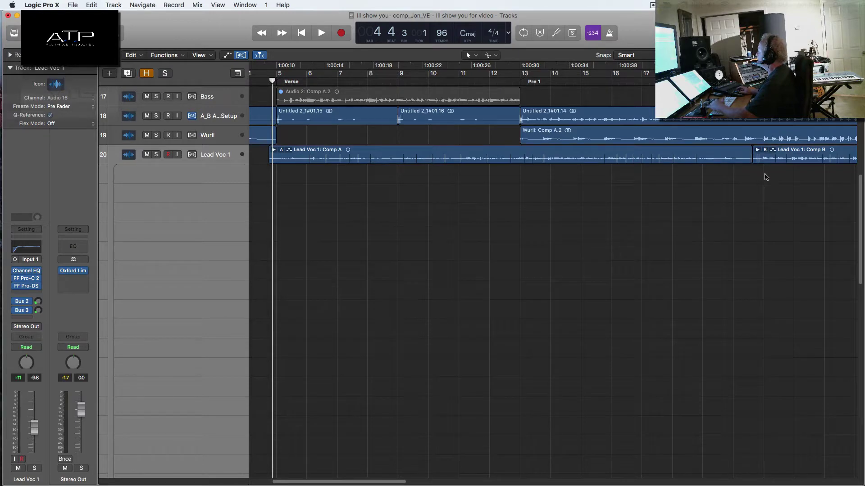
# Step: Collapse the Comp E take folder on the Lead Voc 1 track in the Verse 2 section
pyautogui.press('z')
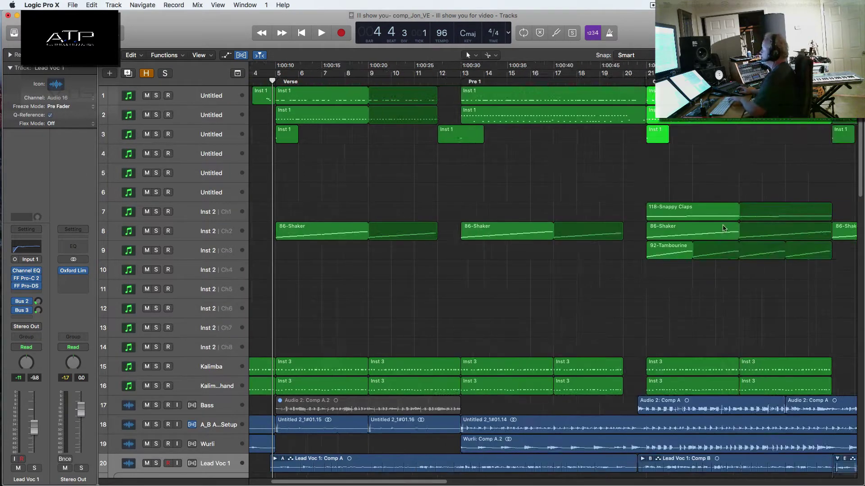
pyautogui.press('super+Left')
pyautogui.press('super+Left')
pyautogui.press('super+Left')
pyautogui.press('super+Left')
pyautogui.scroll(-4, 606, 309)
pyautogui.press('super+Left')
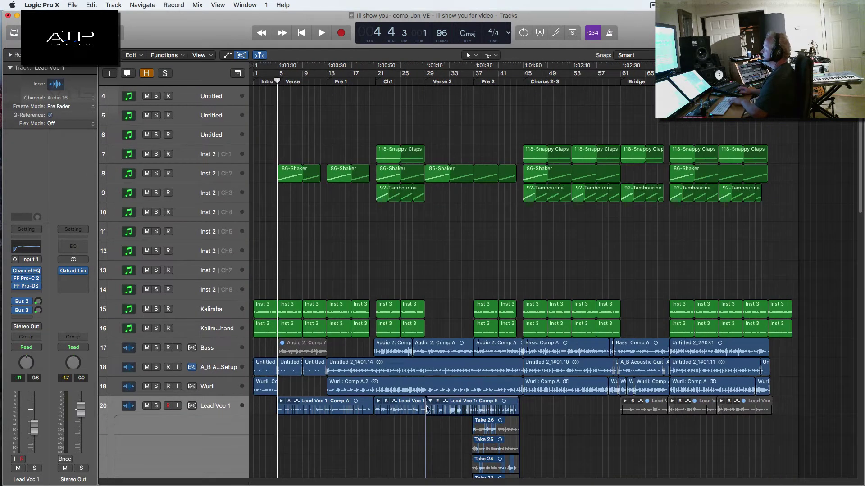
pyautogui.click(430, 401)
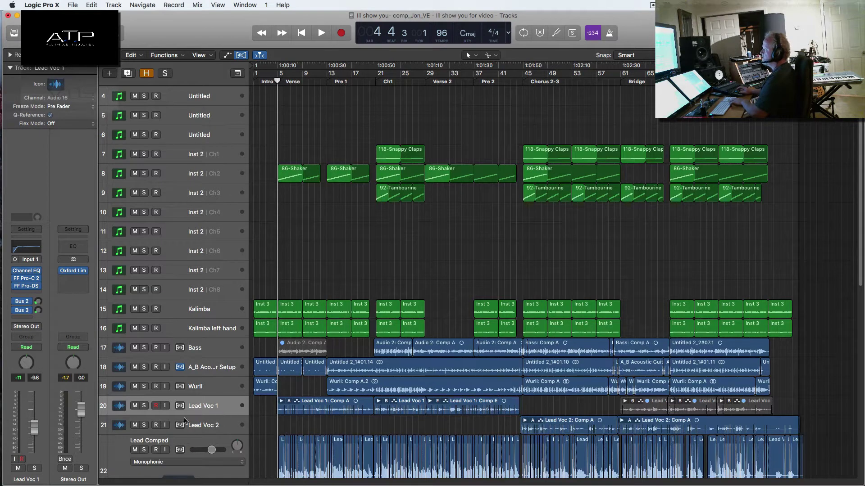
# Step: Select the Lead Comped track's regions, and switch the selection to the Lead Voc 1 track
pyautogui.scroll(-1, 289, 433)
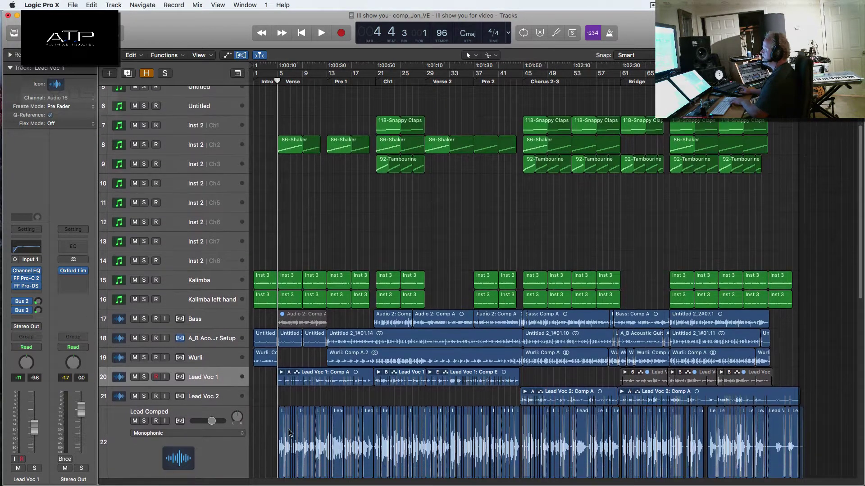
pyautogui.click(183, 414)
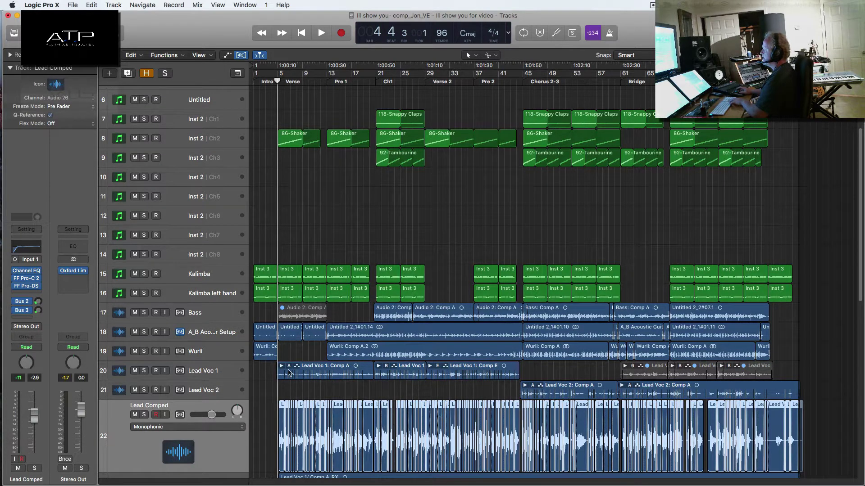
pyautogui.click(197, 372)
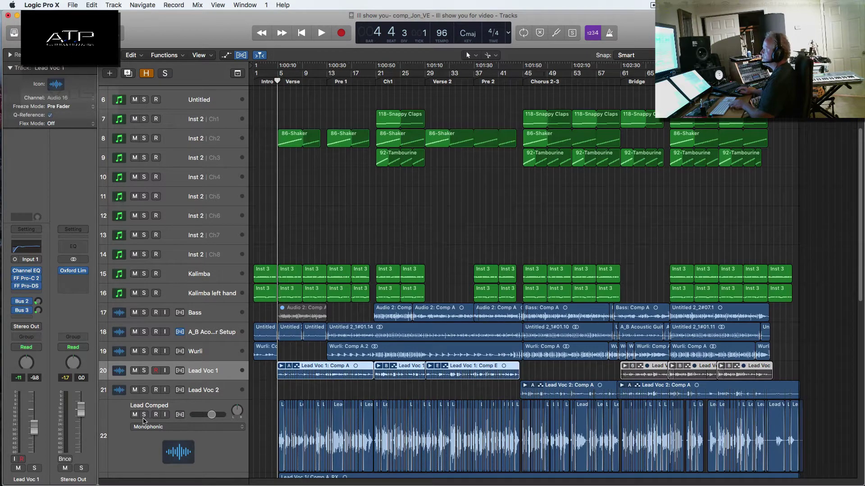
# Step: Mute the Lead Comped, Lead Voc 2 and Lead Voc 1: Comp A_RX tracks
pyautogui.click(137, 417)
pyautogui.click(136, 391)
pyautogui.scroll(-6, 137, 391)
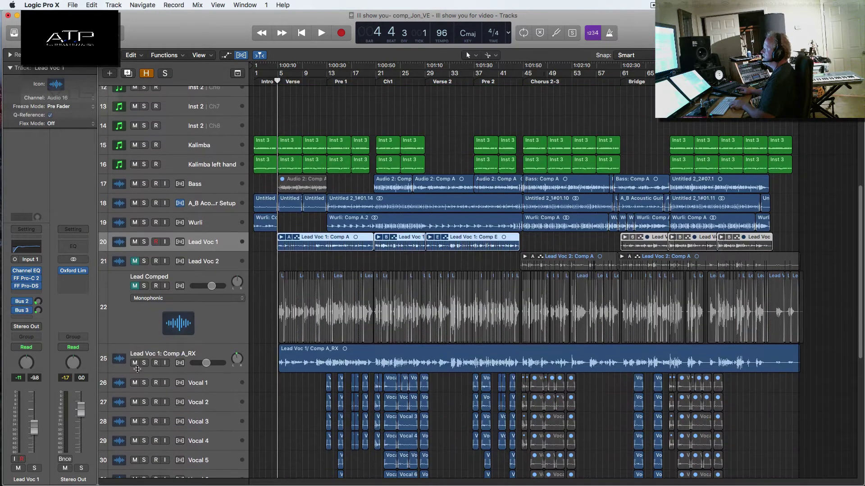
pyautogui.click(135, 363)
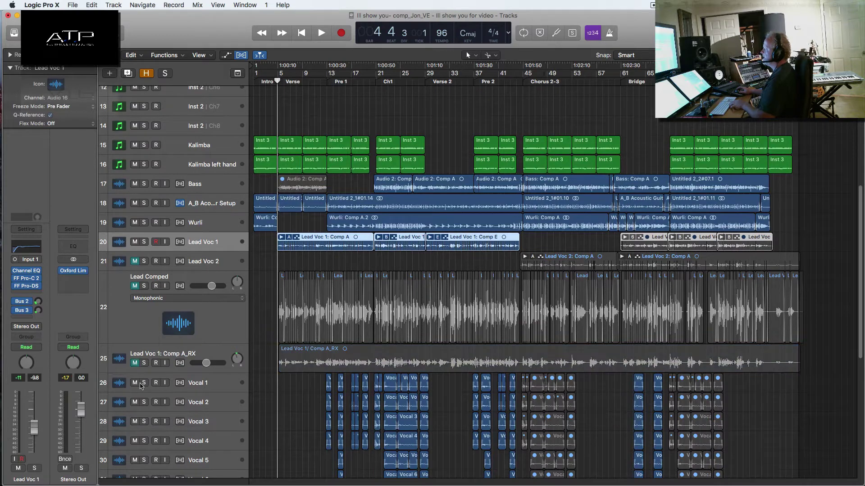
pyautogui.scroll(10, 256, 346)
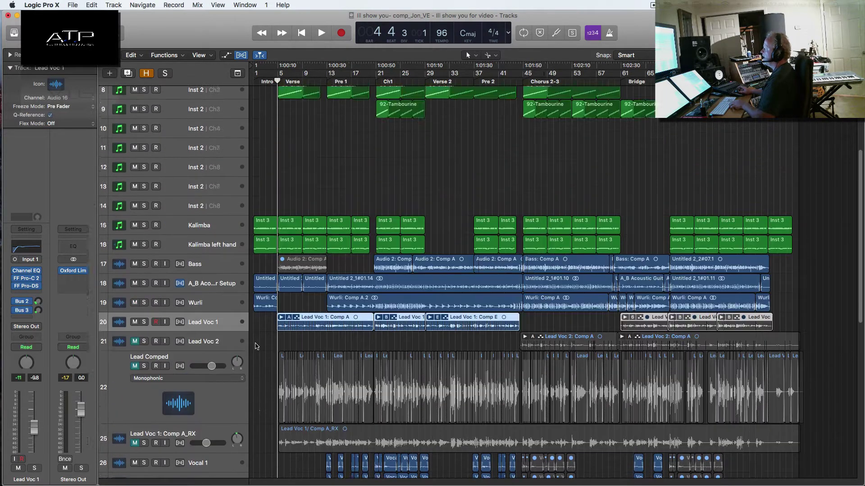
# Step: Expand the Comp A take folder on Lead Voc 1 and enlarge its take lanes from the Verse through Pre 1
pyautogui.scroll(-10, 302, 291)
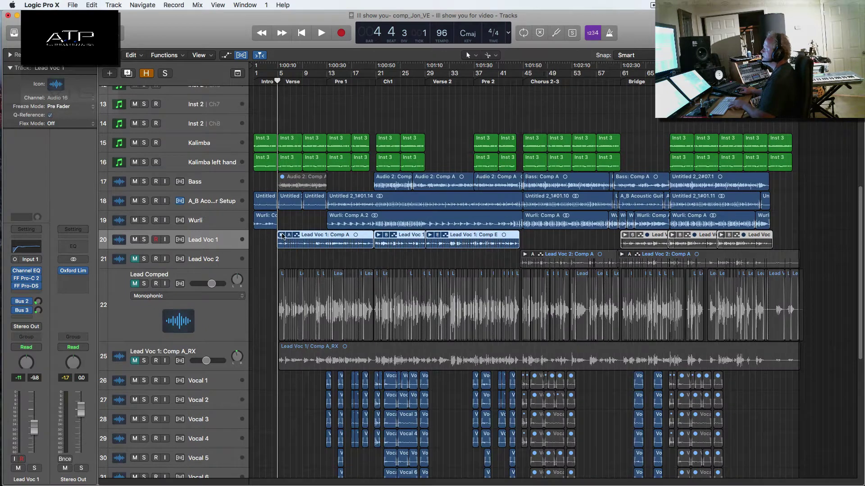
pyautogui.click(282, 235)
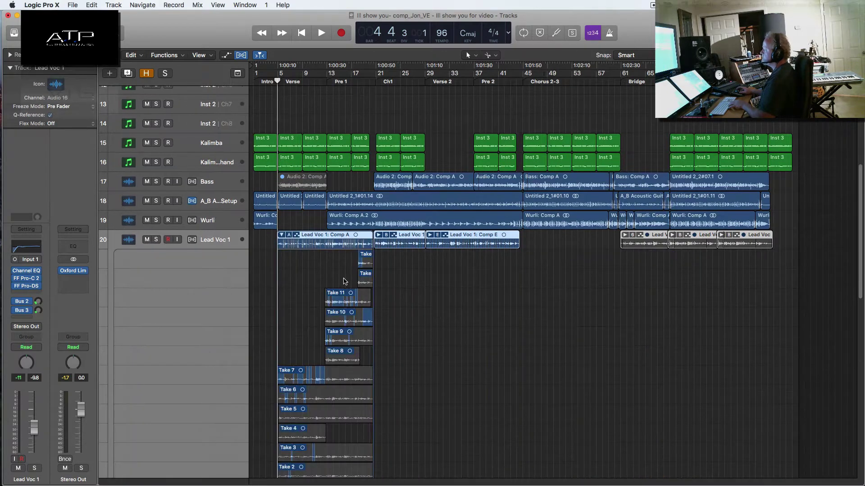
pyautogui.press('super+Down')
pyautogui.press('super+Down')
pyautogui.press('super+Down')
pyautogui.press('super+Down')
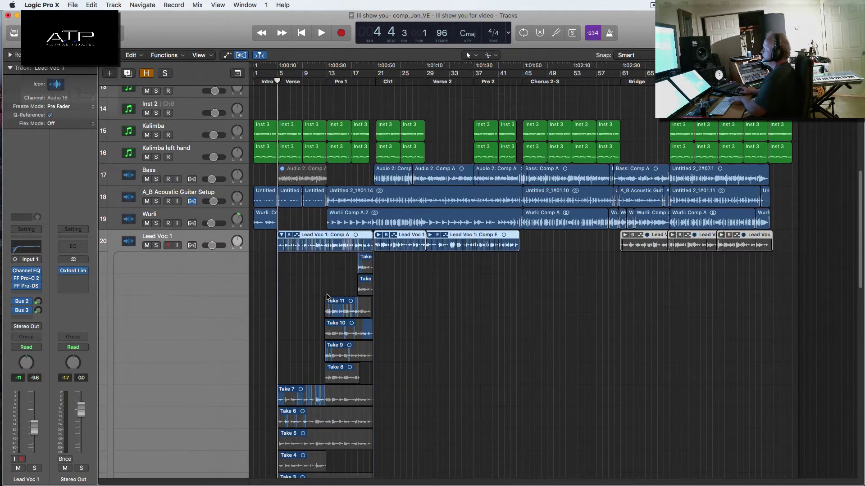
pyautogui.press('super+Right')
pyautogui.press('super+Right')
pyautogui.press('super+Right')
pyautogui.press('super+Right')
pyautogui.scroll(-10, 308, 350)
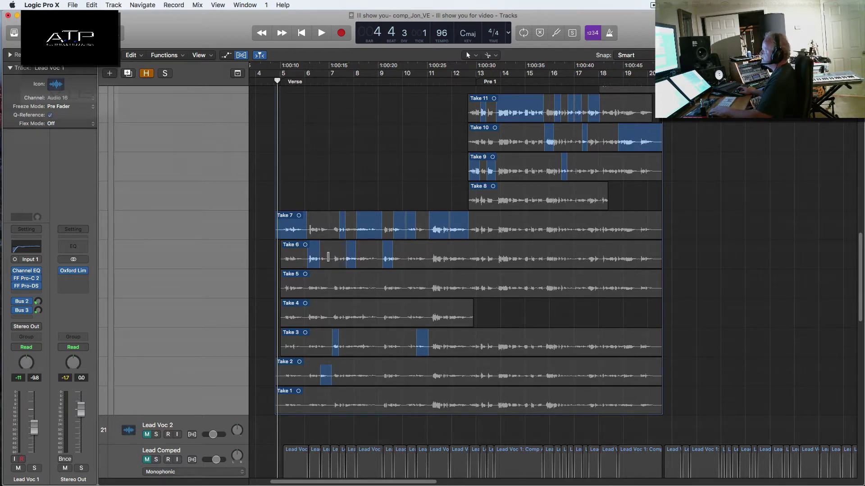
# Step: Try extending the Take 6 comp section from about bar 6 to bar 7, and undo the change
pyautogui.moveTo(328, 256); pyautogui.dragTo(308, 255)
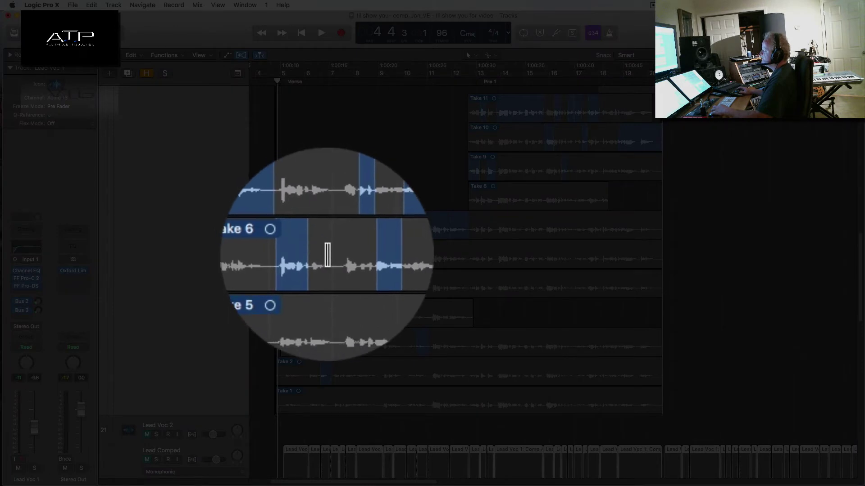
pyautogui.moveTo(318, 253); pyautogui.dragTo(315, 255)
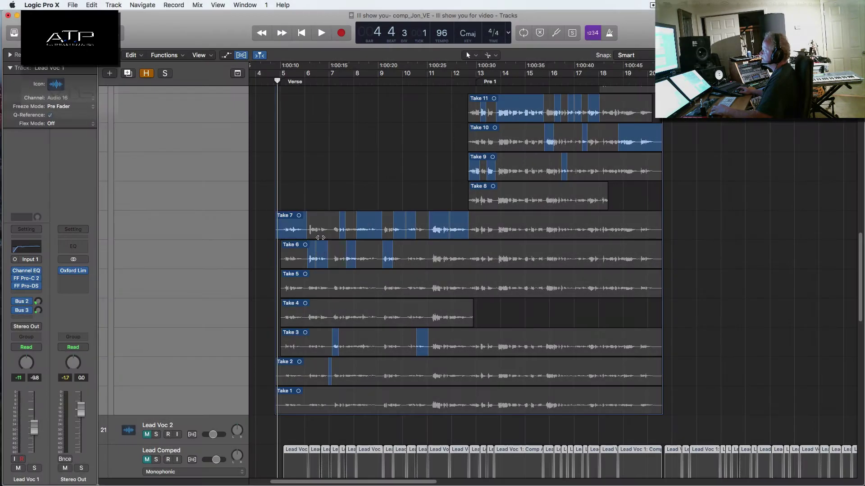
pyautogui.scroll(5, 332, 176)
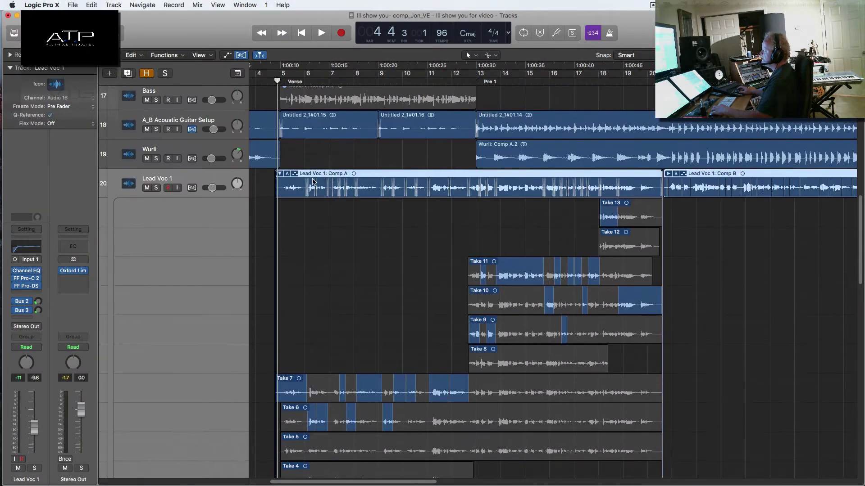
pyautogui.press('super+z')
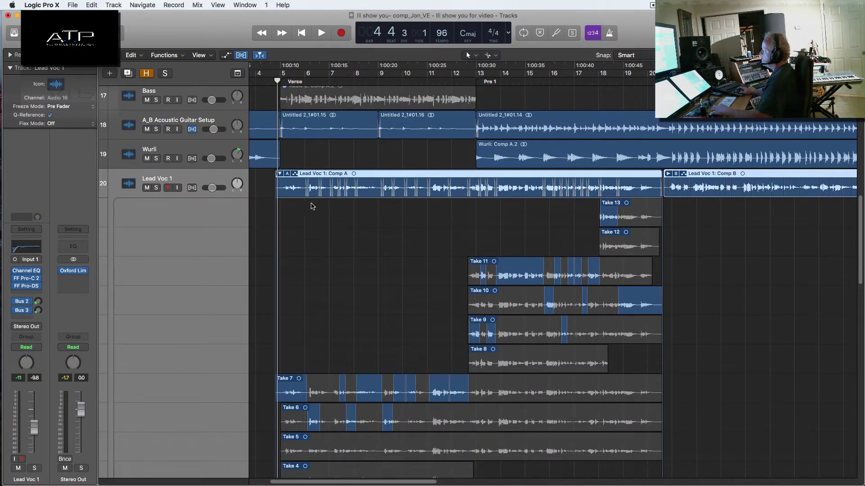
# Step: Enlarge the Lead Voc 1 track's height and examine the edit points along the Comp A waveform
pyautogui.moveTo(223, 196); pyautogui.dragTo(222, 269)
pyautogui.press('super+Right')
pyautogui.press('super+Right')
pyautogui.press('super+Right')
pyautogui.press('super+Right')
pyautogui.press('super+Right')
pyautogui.press('super+Right')
pyautogui.press('super+Right')
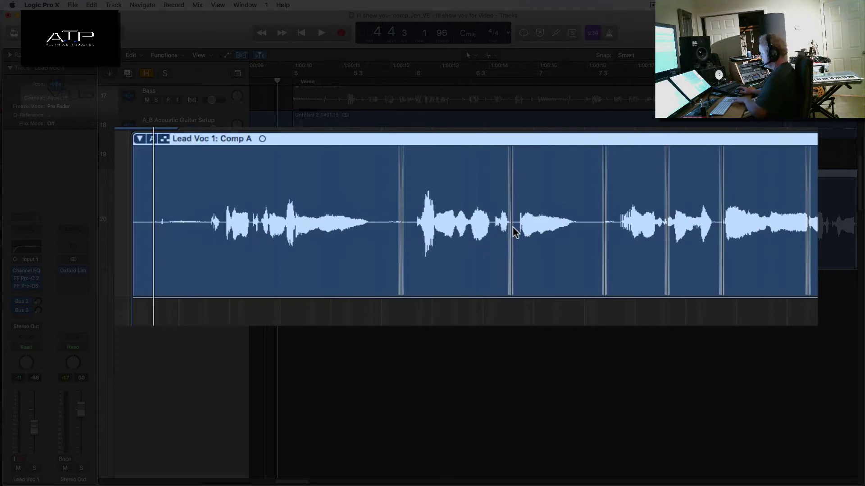
pyautogui.press('super+Right')
pyautogui.press('super+Right')
pyautogui.press('super+Down')
pyautogui.press('super+Down')
pyautogui.press('super+Down')
pyautogui.press('super+Down')
pyautogui.press('super+Down')
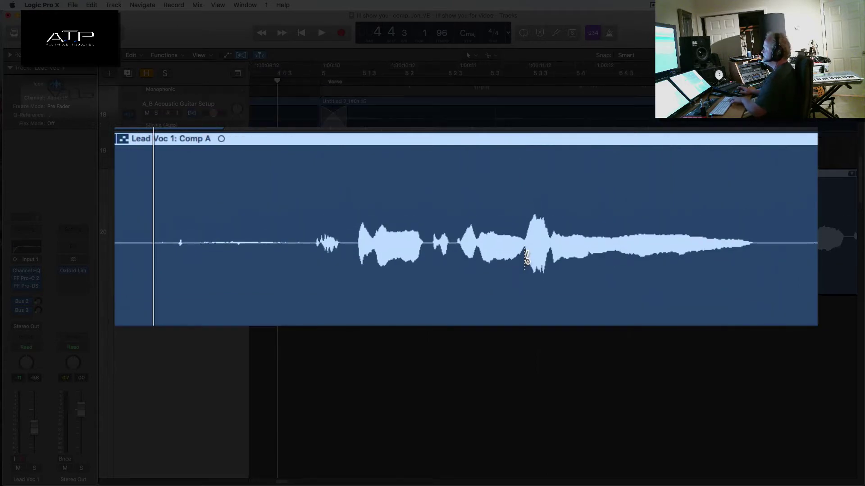
pyautogui.press('super+Left')
pyautogui.press('super+Left')
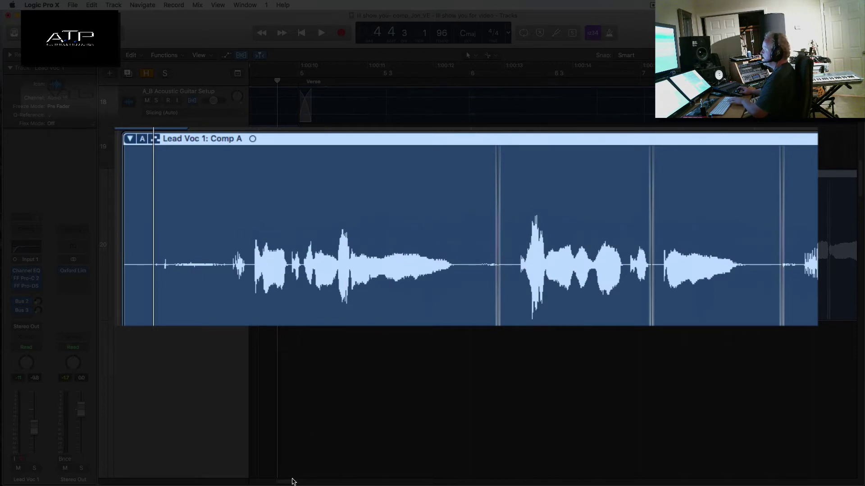
pyautogui.moveTo(291, 483); pyautogui.dragTo(307, 483)
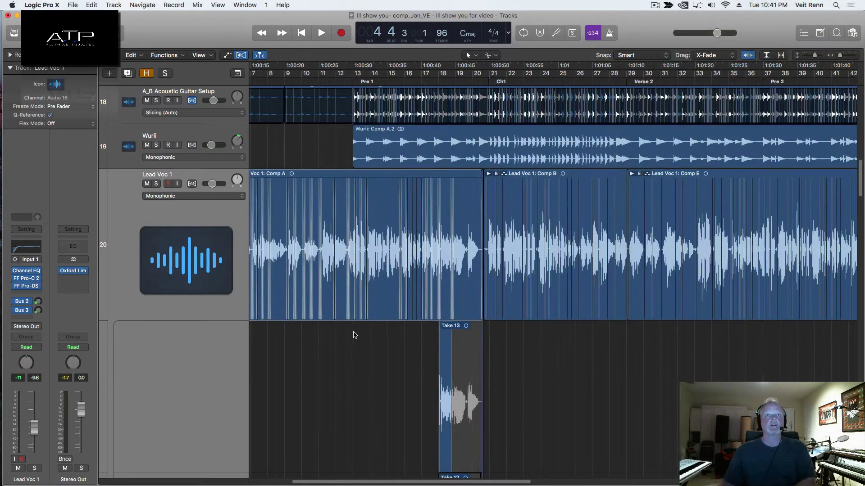
# Step: Play back the start of the Verse in Comp A to check its edits, stopping in bar 7
pyautogui.press('super+Right')
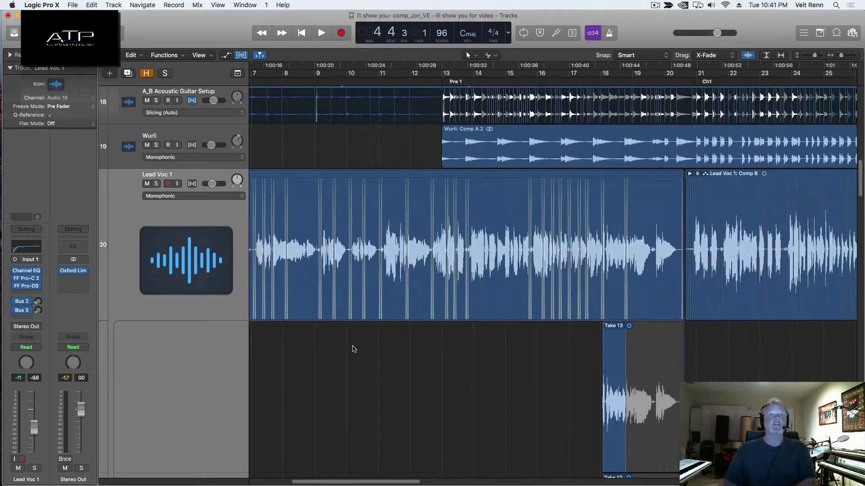
pyautogui.moveTo(345, 481); pyautogui.dragTo(293, 480)
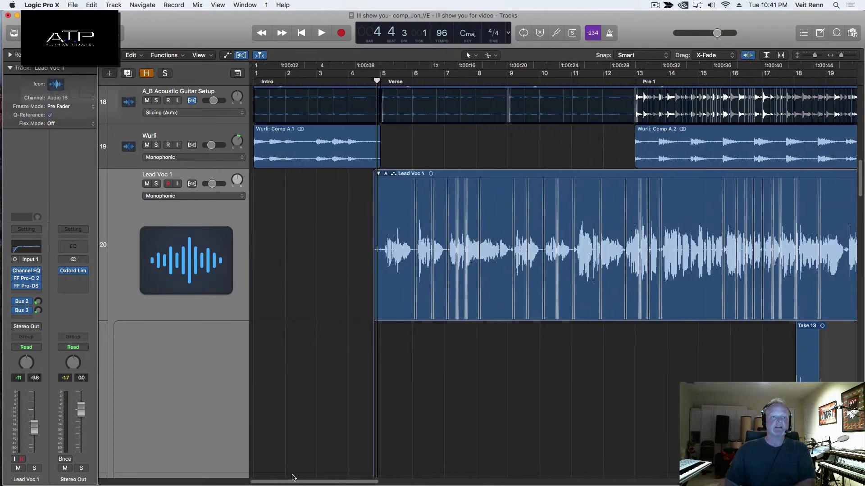
pyautogui.press('space')
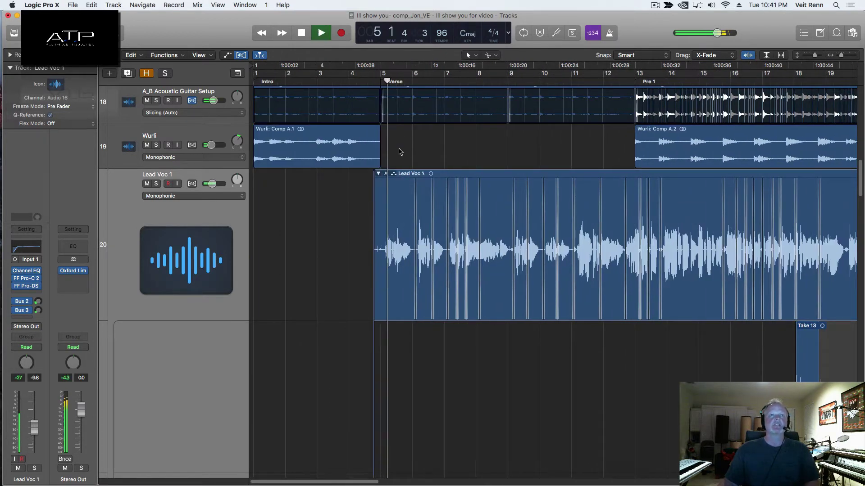
pyautogui.press('super+Right')
pyautogui.press('super+Right')
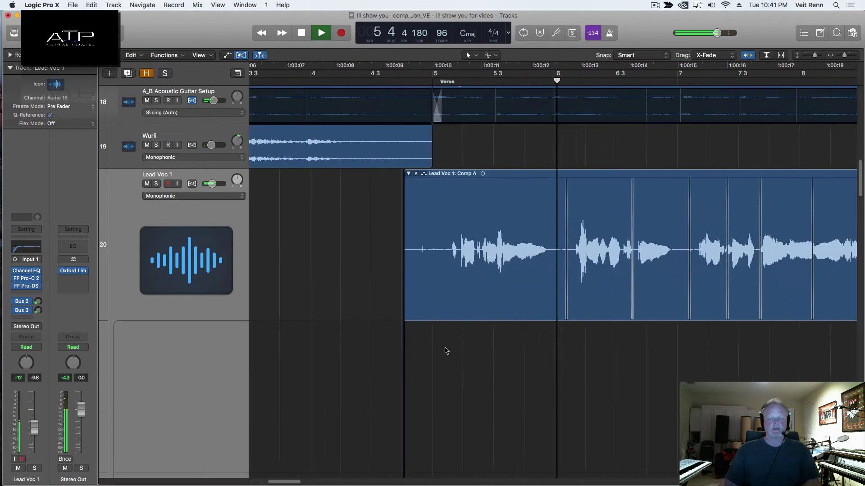
pyautogui.press('super+Right')
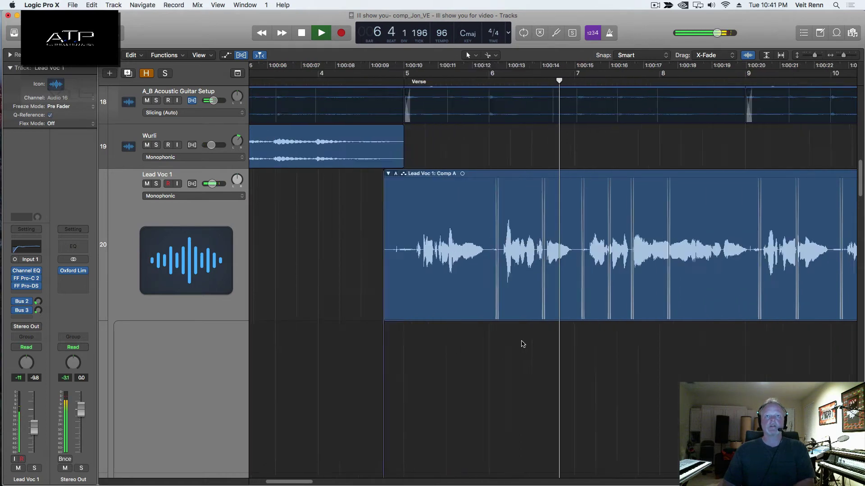
pyautogui.press('space')
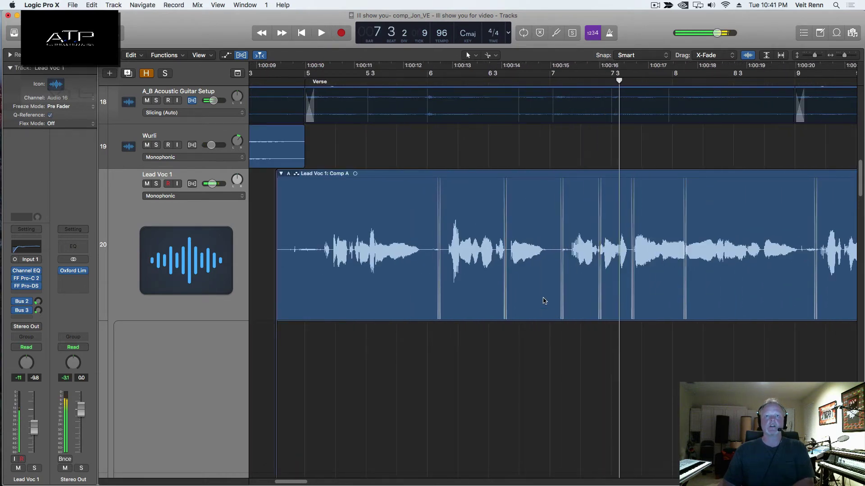
# Step: Examine Comp A's take folder options for flattening or exporting the active comp, and close them without choosing one
pyautogui.press('super+Left')
pyautogui.press('super+Left')
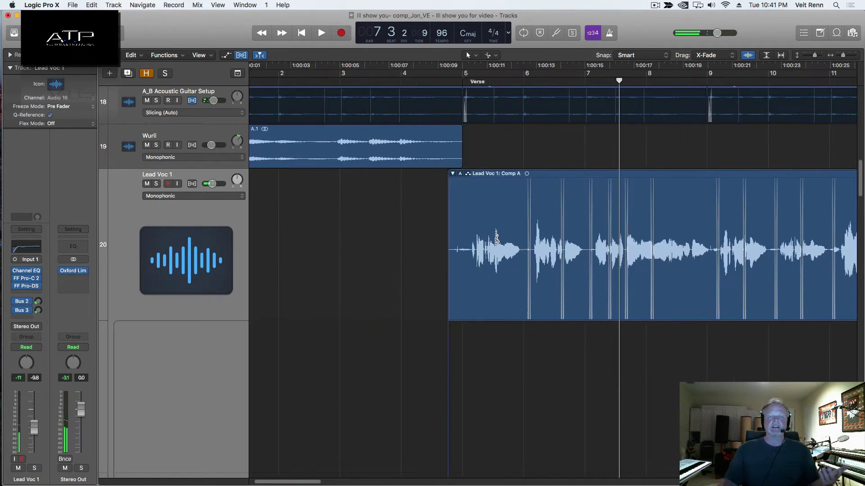
pyautogui.press('super+Up')
pyautogui.press('super+Up')
pyautogui.press('super+Left')
pyautogui.press('super+Left')
pyautogui.press('super+Up')
pyautogui.press('super+Up')
pyautogui.press('super+Up')
pyautogui.press('super+Up')
pyautogui.press('super+Up')
pyautogui.press('super+Up')
pyautogui.press('super+Up')
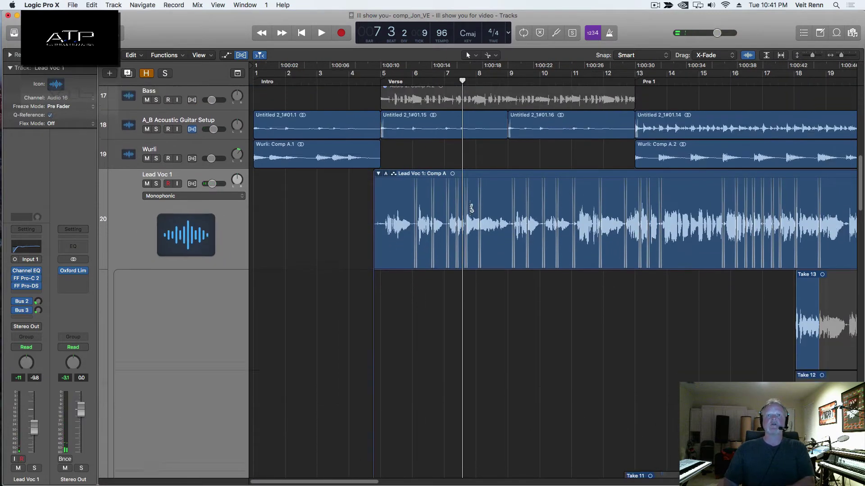
pyautogui.click(388, 175)
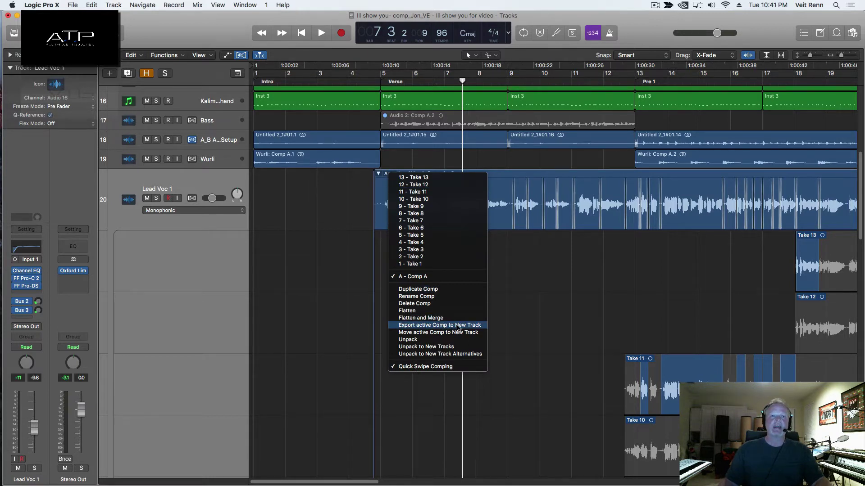
pyautogui.click(551, 310)
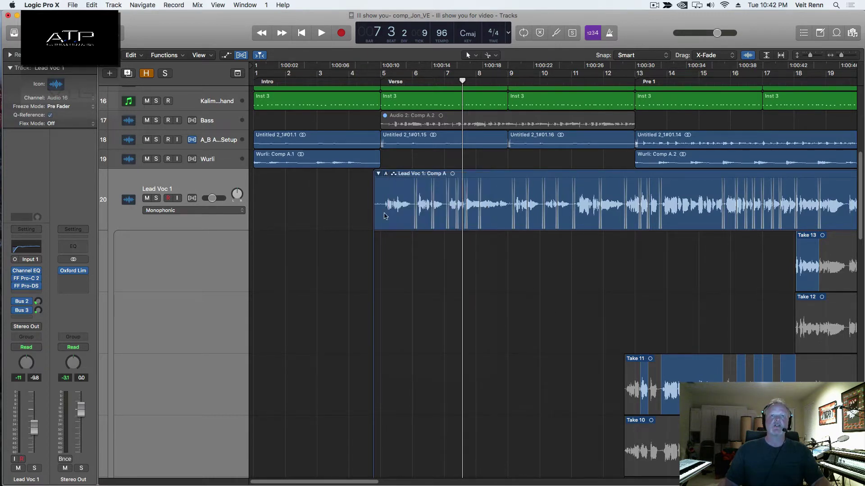
# Step: Mute the Lead Voc 1 track and hide it from the arrangement
pyautogui.click(148, 199)
pyautogui.press('h')
pyautogui.click(148, 198)
pyautogui.press('h')
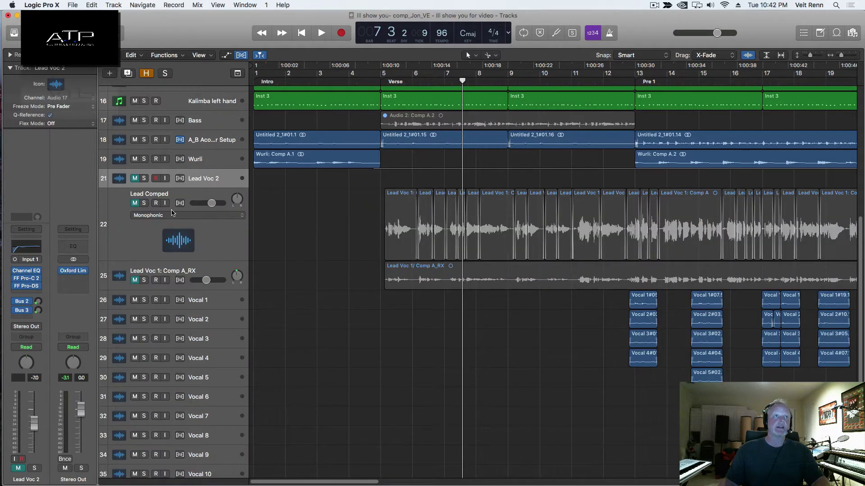
# Step: Unmute the Lead Comped track and place the playhead at bar 5 beat 4 in the Verse
pyautogui.click(156, 209)
pyautogui.click(133, 204)
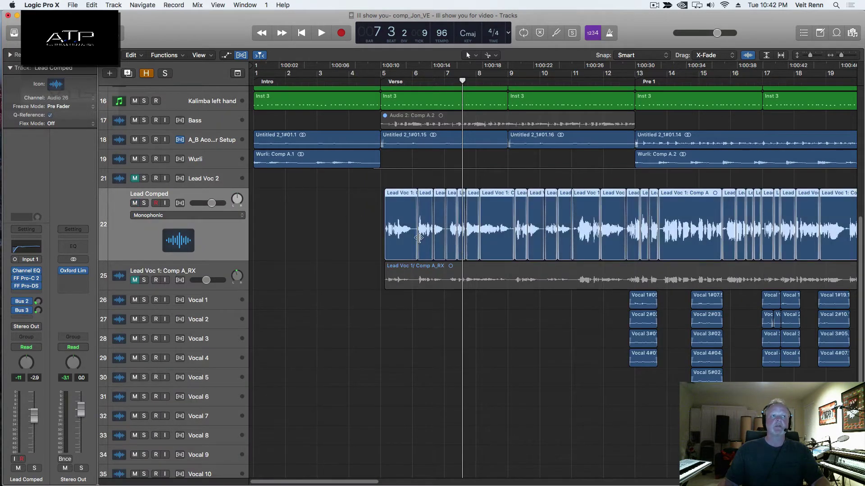
pyautogui.click(404, 80)
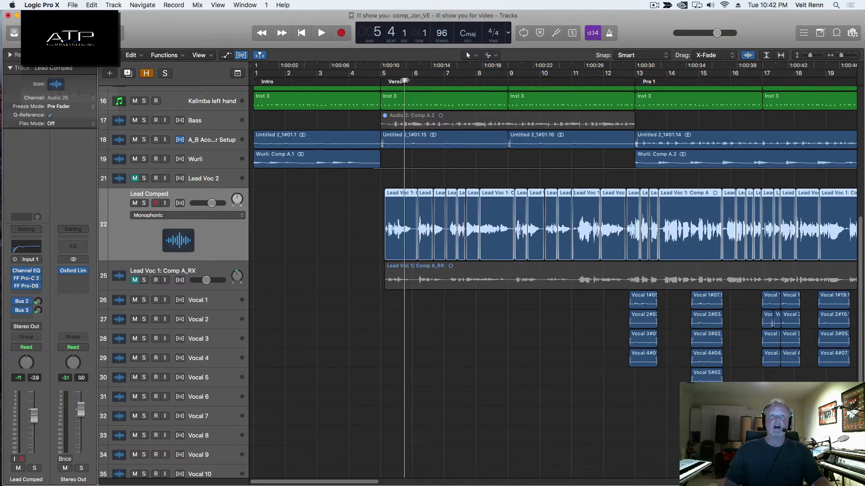
# Step: Enlarge the Lead Comped waveform around bars 5 to 7 and examine the edit points between its regions
pyautogui.press('super+Right')
pyautogui.press('super+Right')
pyautogui.press('super+Right')
pyautogui.press('super+Right')
pyautogui.press('super+Right')
pyautogui.press('super+Right')
pyautogui.press('super+Right')
pyautogui.press('super+Right')
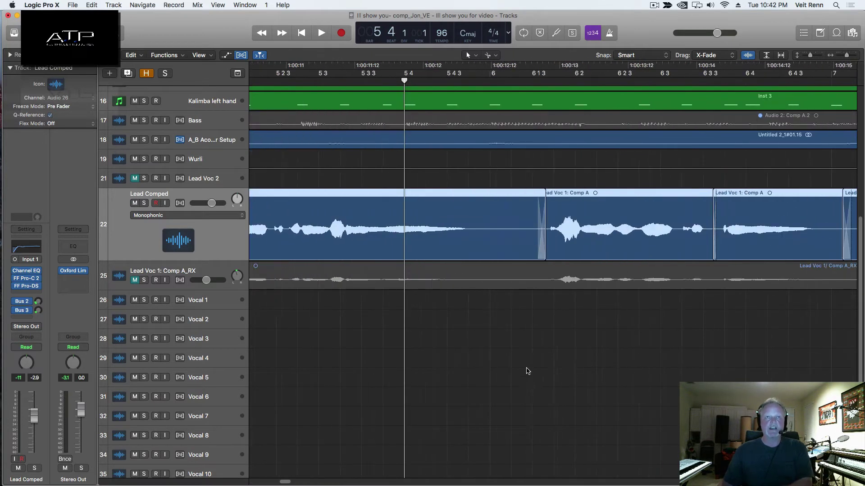
pyautogui.press('super+Down')
pyautogui.press('super+Down')
pyautogui.press('super+Down')
pyautogui.press('super+Down')
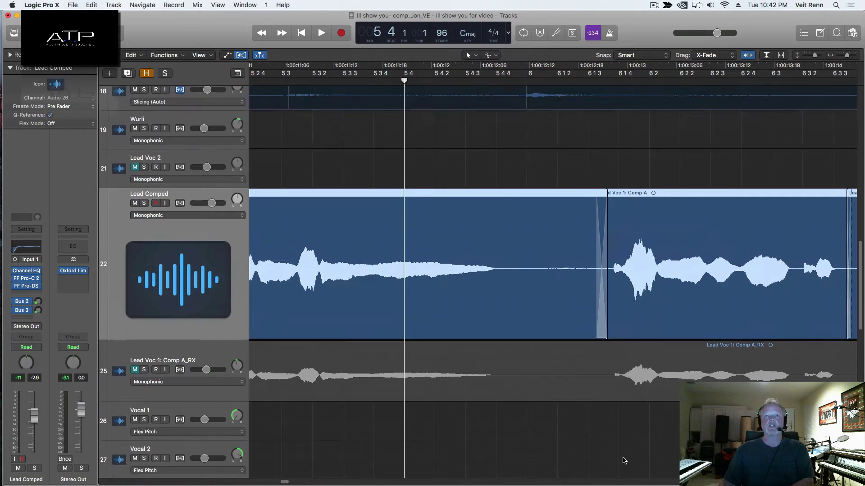
pyautogui.press('super+Left')
pyautogui.press('super+Up')
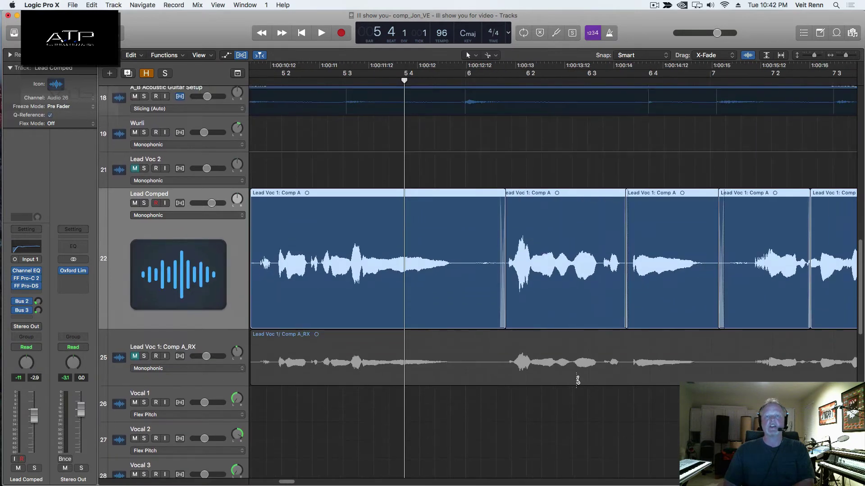
pyautogui.press('super+Down')
# Step: Increase the track height further and examine the crossfades along Lead Comped from bar 6 to bar 8
pyautogui.click(748, 55)
pyautogui.click(749, 55)
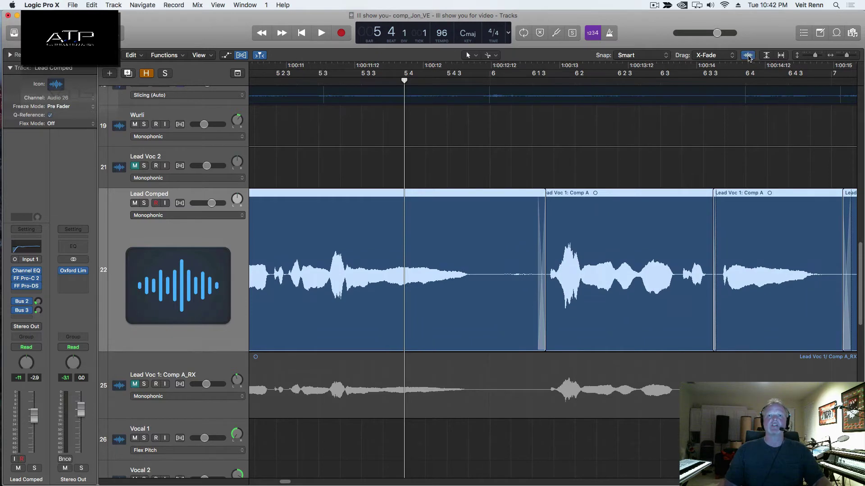
pyautogui.click(768, 56)
pyautogui.click(768, 56)
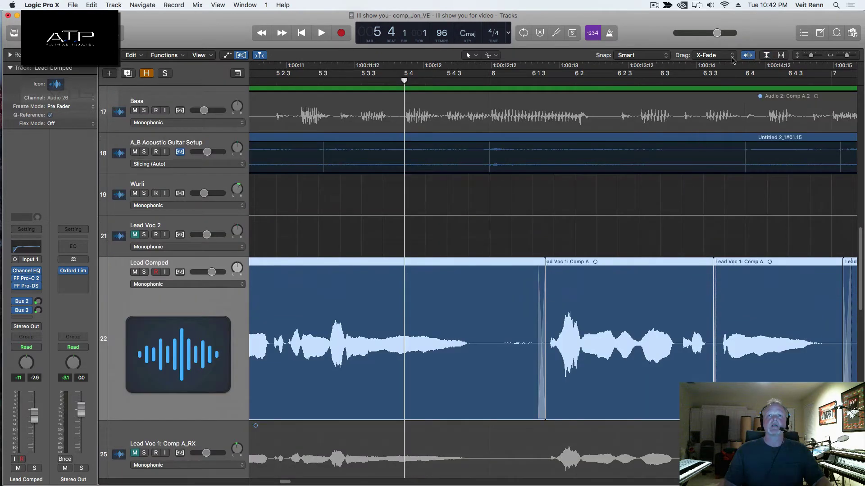
pyautogui.moveTo(814, 56); pyautogui.dragTo(819, 57)
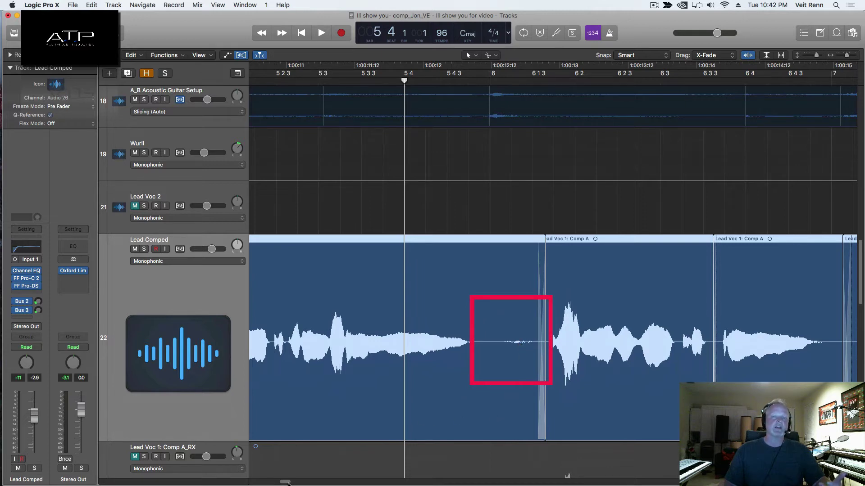
pyautogui.moveTo(289, 483); pyautogui.dragTo(296, 484)
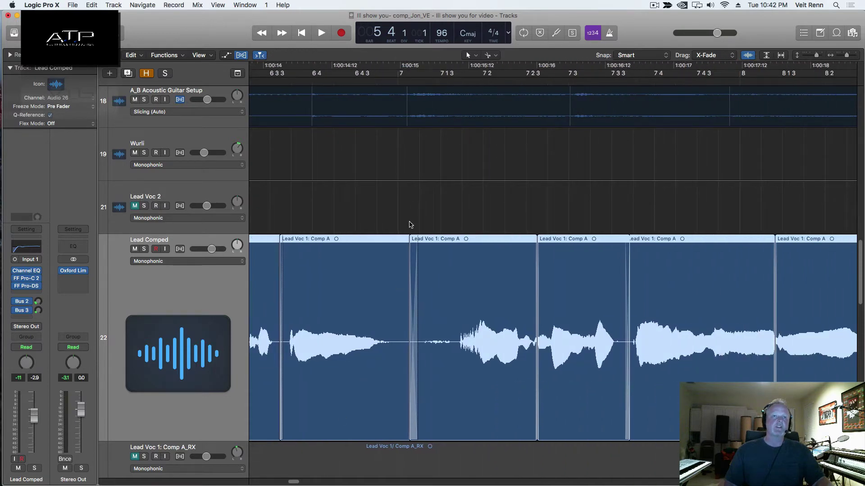
# Step: Switch the Drag mode to No Overlap and adjust the boundary between the two Lead Comped regions meeting near bar 7
pyautogui.click(707, 55)
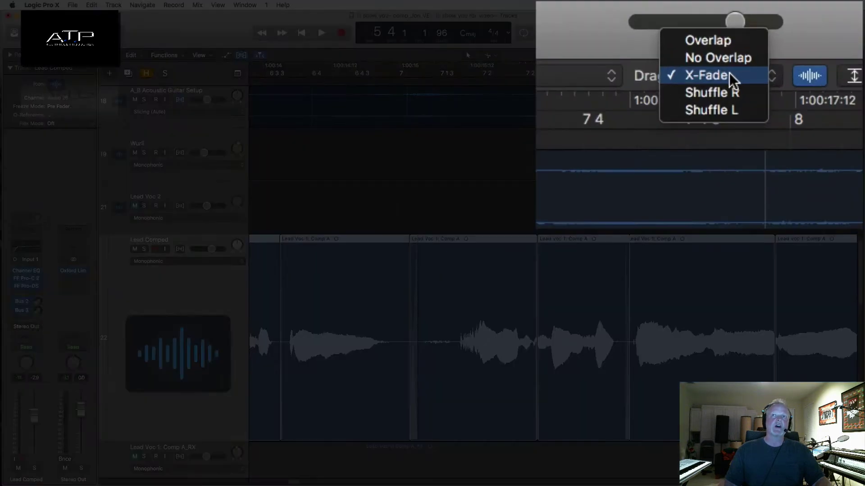
pyautogui.click(712, 55)
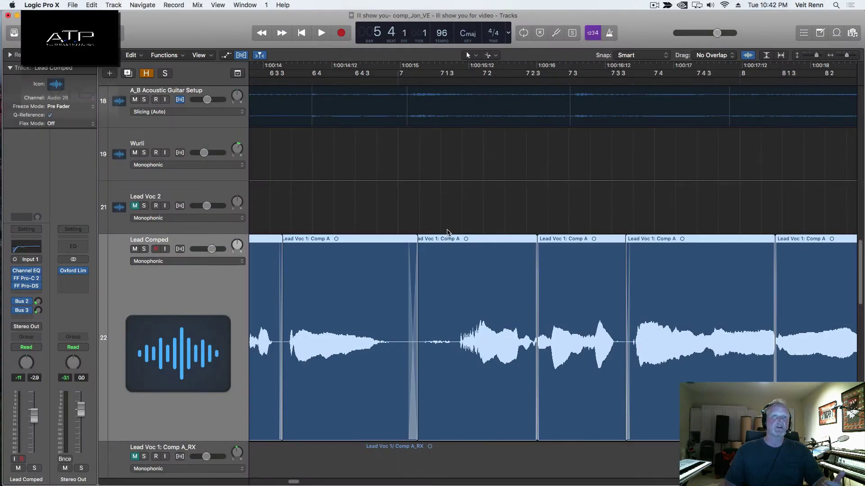
pyautogui.click(447, 232)
pyautogui.click(415, 318)
pyautogui.moveTo(410, 425)
pyautogui.mouseDown()
pyautogui.moveTo(424, 424)
pyautogui.moveTo(399, 424)
pyautogui.moveTo(408, 427)
pyautogui.mouseUp()
pyautogui.click(408, 421)
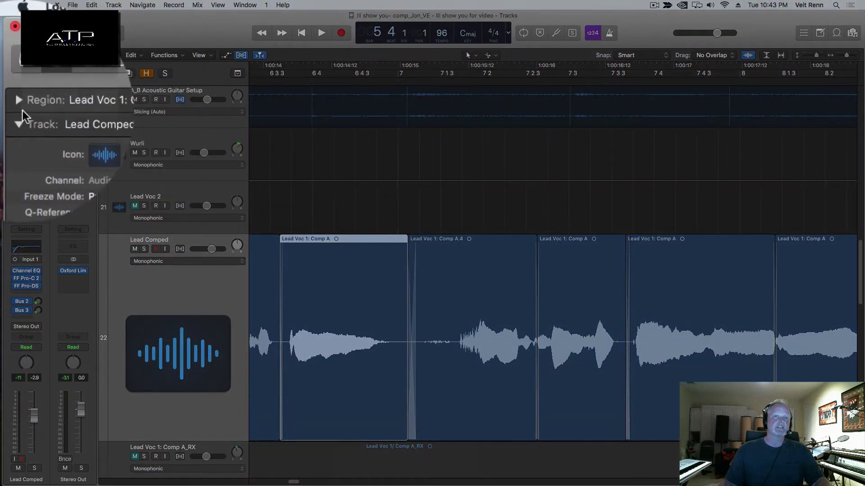
# Step: Show the region settings and set the Fade Out type to X (Crossfade) for the Lead Comped region ending near bar 7
pyautogui.click(10, 55)
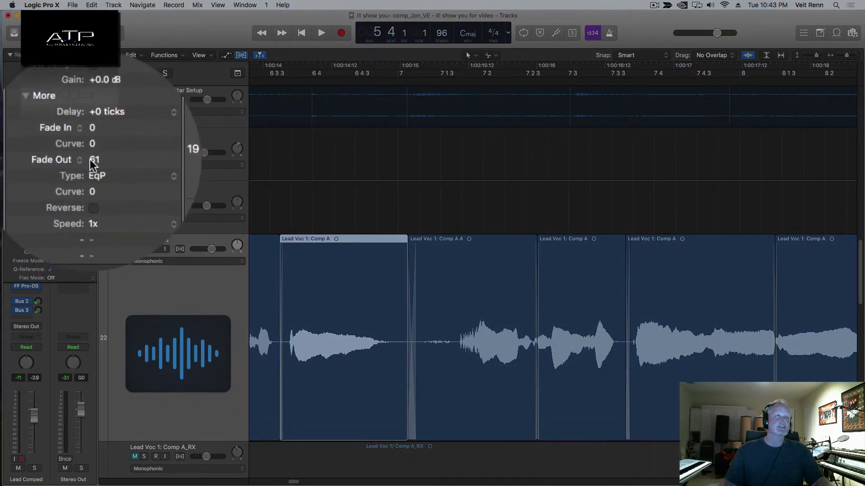
pyautogui.click(104, 168)
pyautogui.click(109, 169)
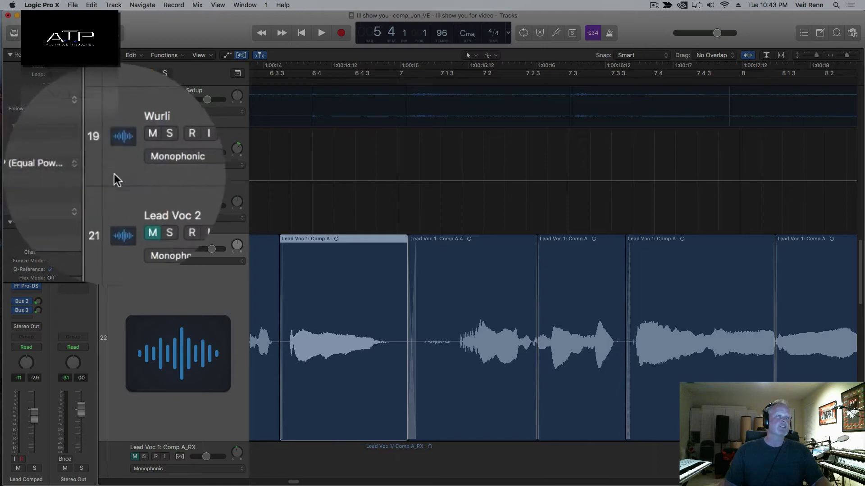
pyautogui.click(111, 170)
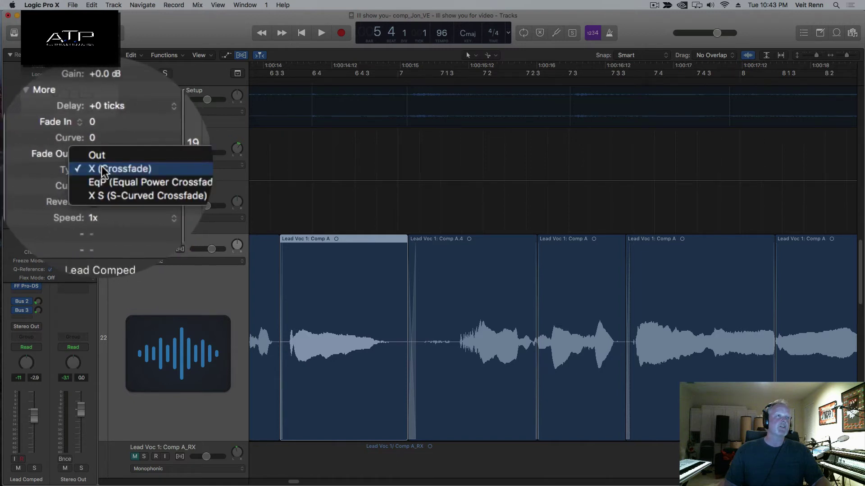
pyautogui.click(111, 146)
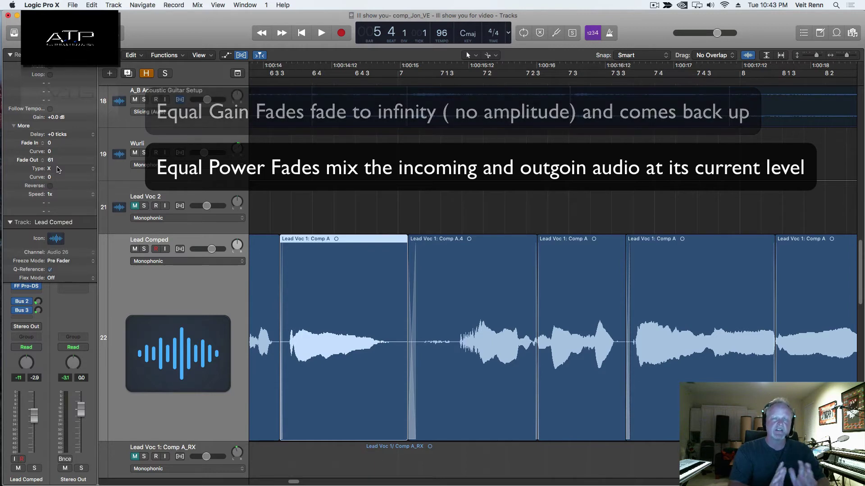
# Step: Compare the fade settings of the Comp A.4 region with those of the Lead Comped region before it
pyautogui.click(513, 291)
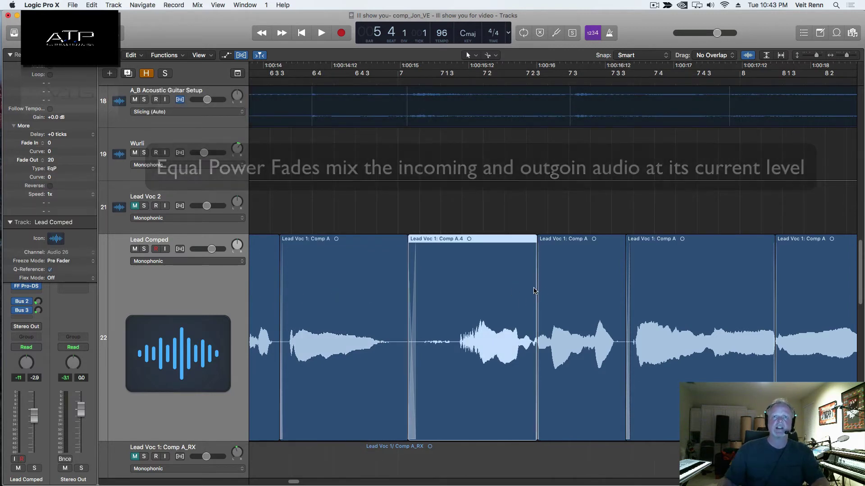
pyautogui.click(402, 331)
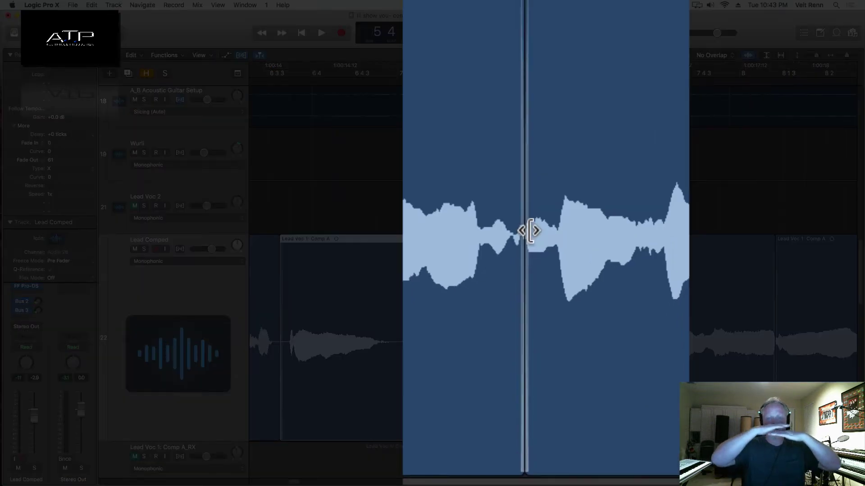
pyautogui.click(490, 87)
# Step: Set the Fade Out of the Lead Comped region ending near bar 7 to 51, keeping the X type
pyautogui.click(355, 269)
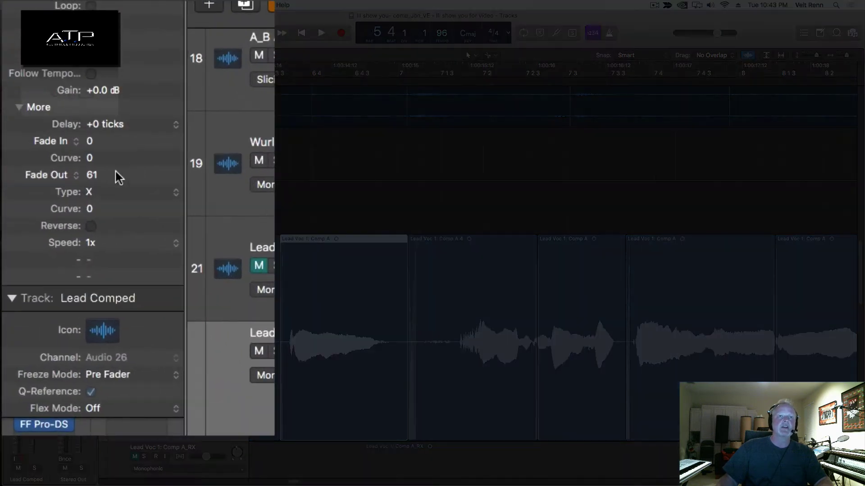
pyautogui.click(49, 169)
pyautogui.click(50, 168)
pyautogui.moveTo(115, 156); pyautogui.dragTo(167, 31)
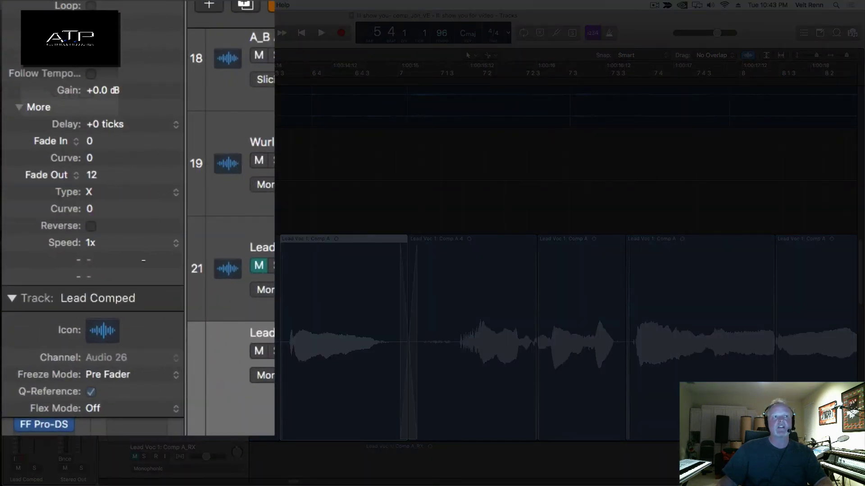
pyautogui.moveTo(143, 260); pyautogui.dragTo(140, 153)
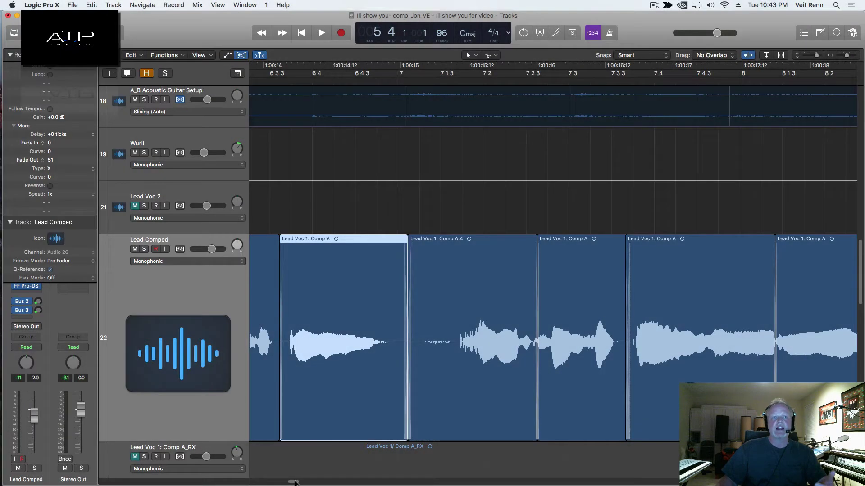
# Step: Set the Fade Out of the Lead Voc 1: Comp A.4 region to 33
pyautogui.moveTo(294, 483); pyautogui.dragTo(296, 482)
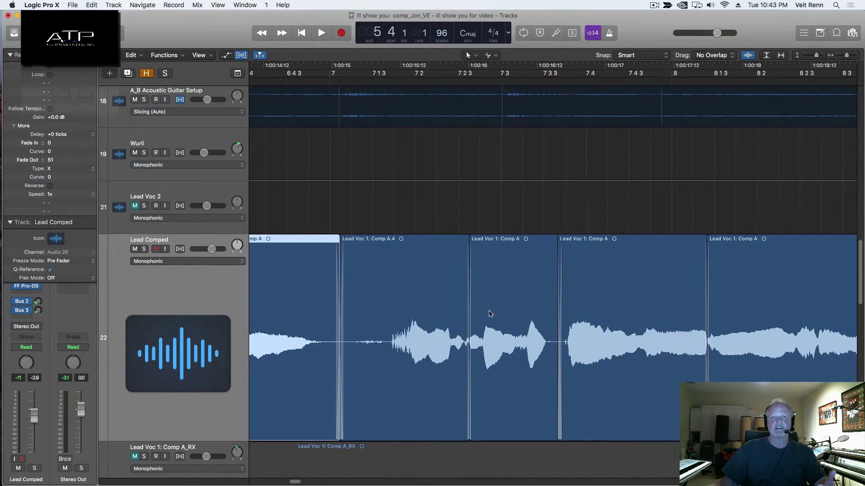
pyautogui.click(461, 303)
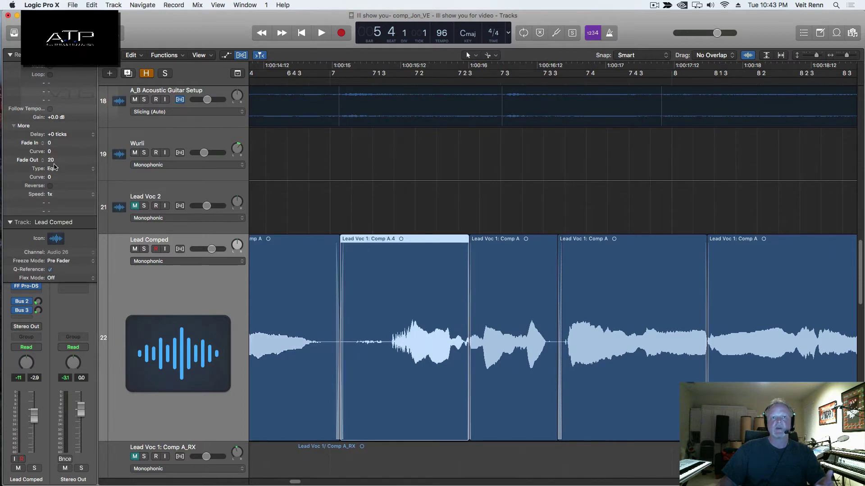
pyautogui.moveTo(52, 160); pyautogui.dragTo(59, 139)
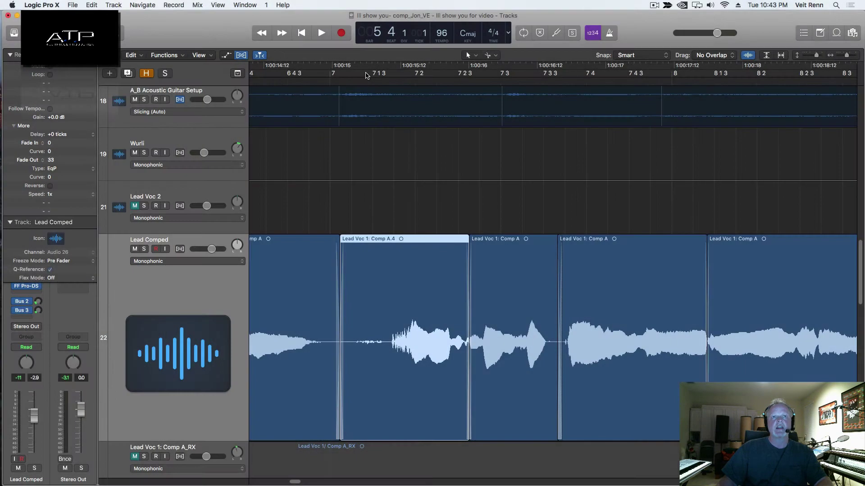
# Step: Solo the Lead Comped track, play it from the start of bar 7 to check the crossfades, and turn the solo off
pyautogui.click(350, 68)
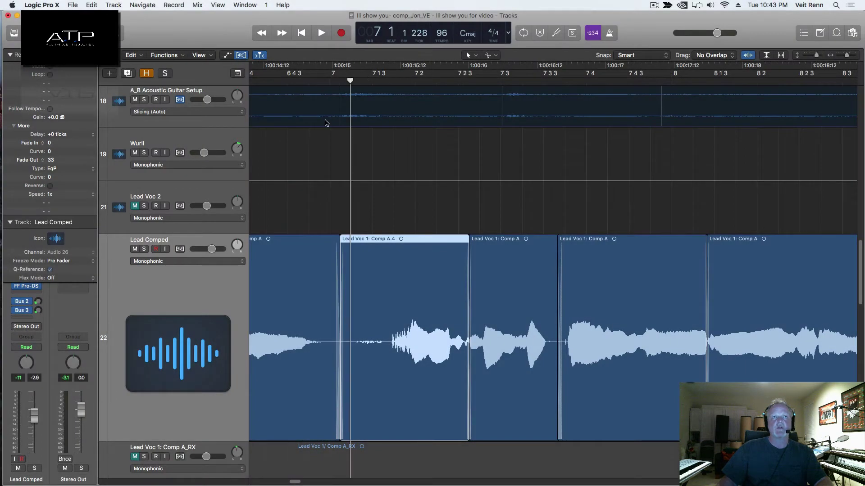
pyautogui.click(144, 250)
pyautogui.press('space')
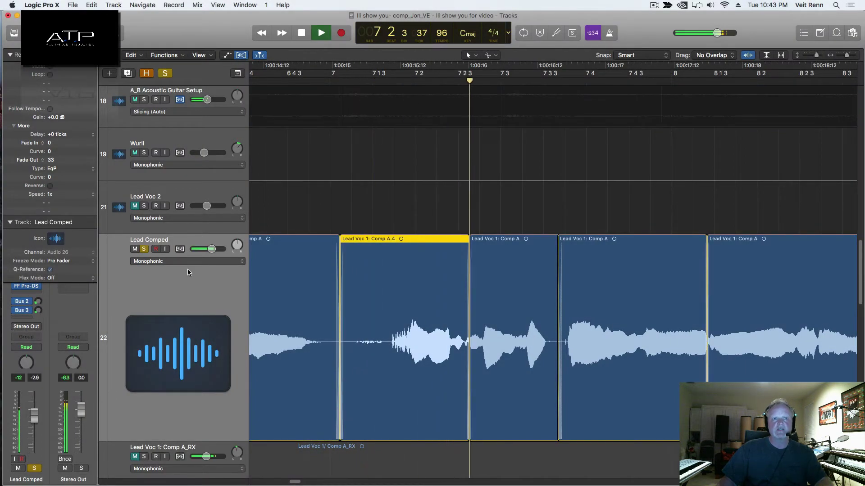
pyautogui.click(146, 250)
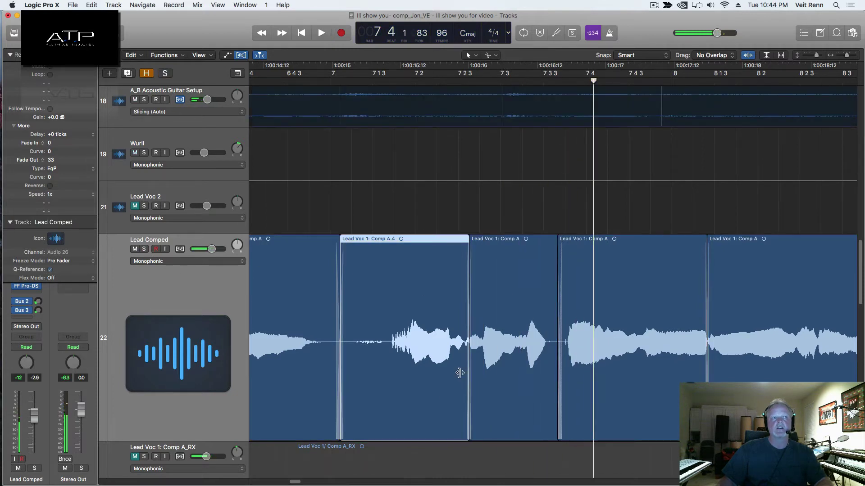
# Step: Bring the whole song's Lead Comped edits into view from Intro to Chorus out and return the playhead to bar 5
pyautogui.moveTo(296, 483)
pyautogui.mouseDown()
pyautogui.moveTo(320, 482)
pyautogui.moveTo(298, 482)
pyautogui.mouseUp()
pyautogui.press('super+Left')
pyautogui.press('super+Left')
pyautogui.press('super+Left')
pyautogui.press('super+Left')
pyautogui.press('super+Left')
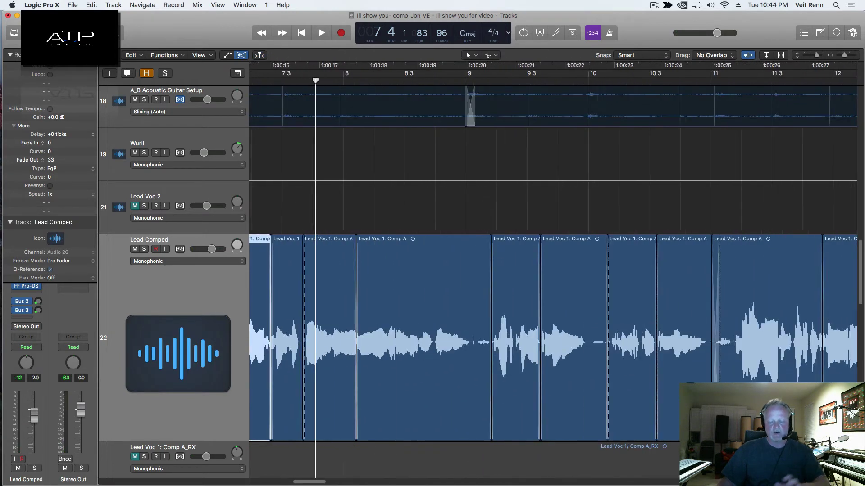
pyautogui.press('super+Up')
pyautogui.press('super+Up')
pyautogui.press('super+Left')
pyautogui.press('super+Left')
pyautogui.press('super+Left')
pyautogui.press('super+Left')
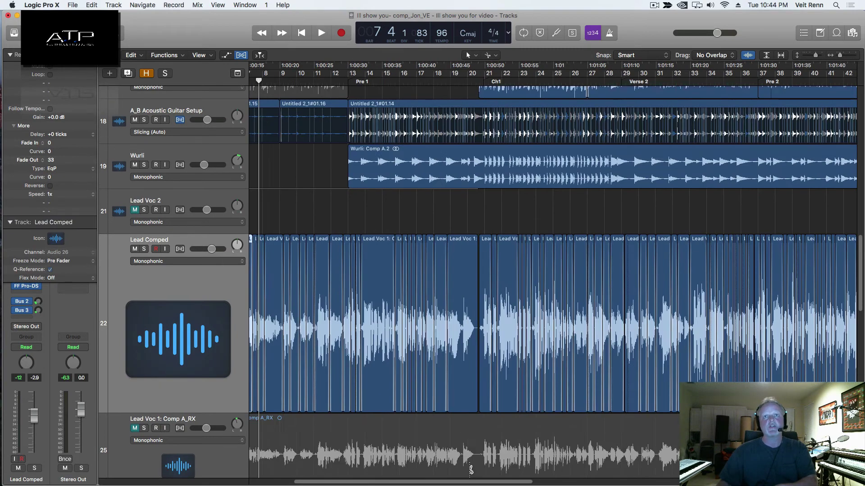
pyautogui.press('super+Up')
pyautogui.press('super+Left')
pyautogui.press('super+Left')
pyautogui.press('super+Left')
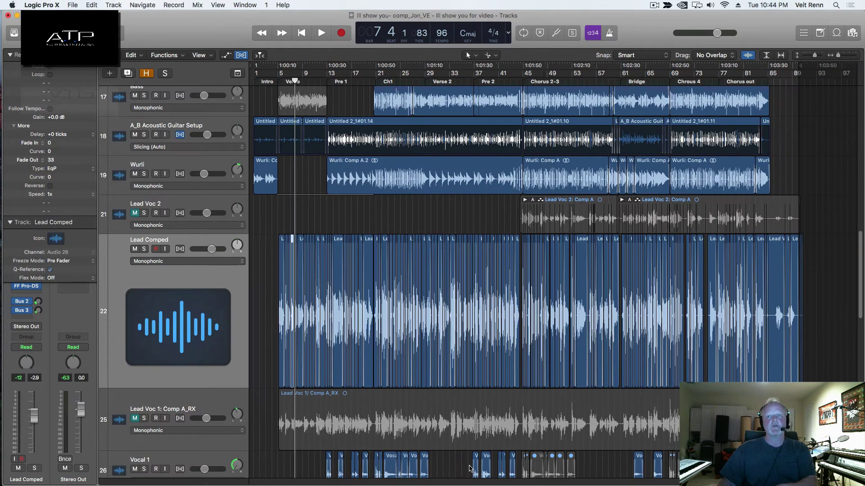
pyautogui.click(275, 81)
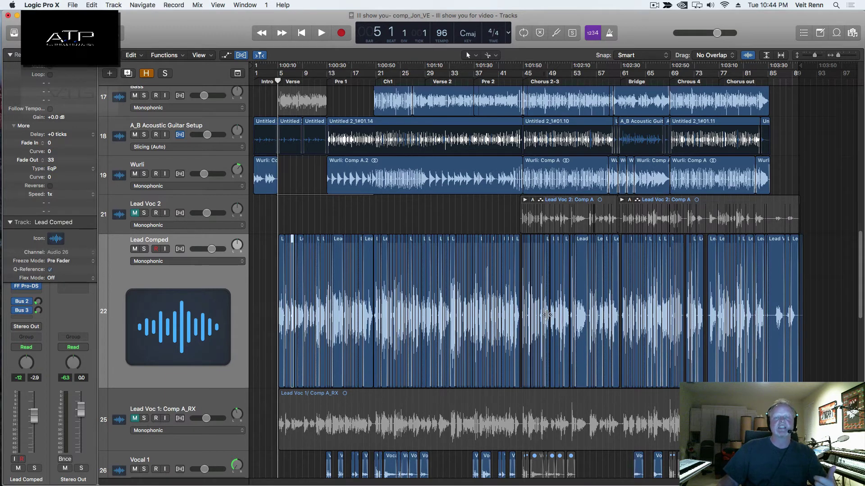
# Step: Compare all the edited Lead Comped regions with the single Lead Voc 1: Comp A_RX region below, and clear the selection
pyautogui.click(380, 204)
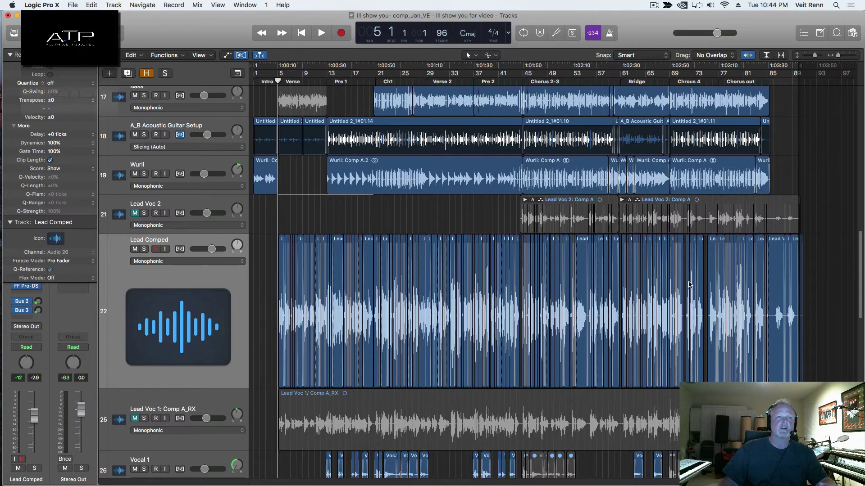
pyautogui.click(239, 293)
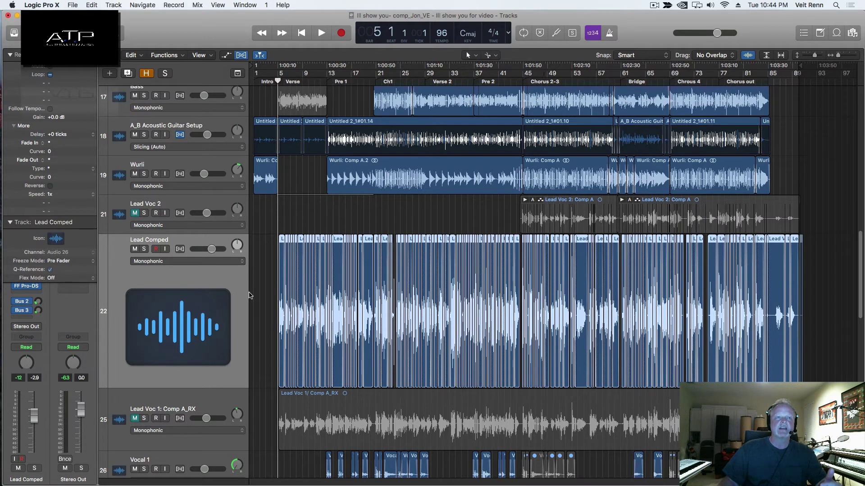
pyautogui.click(327, 434)
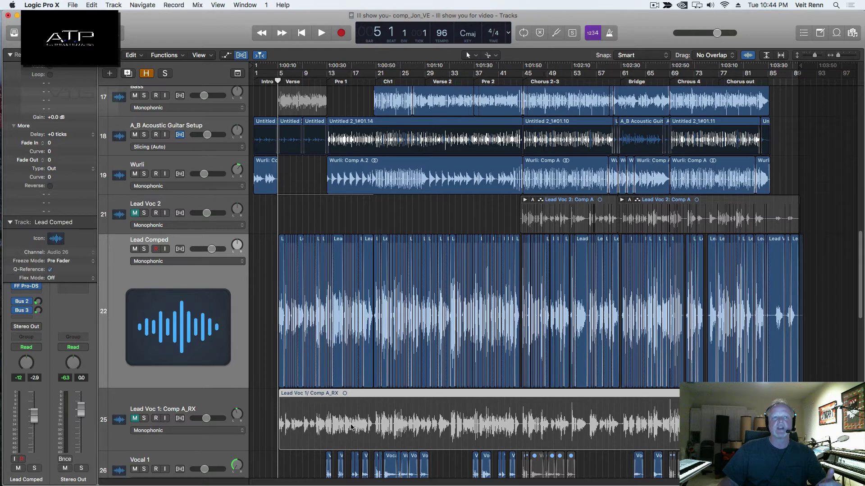
pyautogui.scroll(-3, 361, 430)
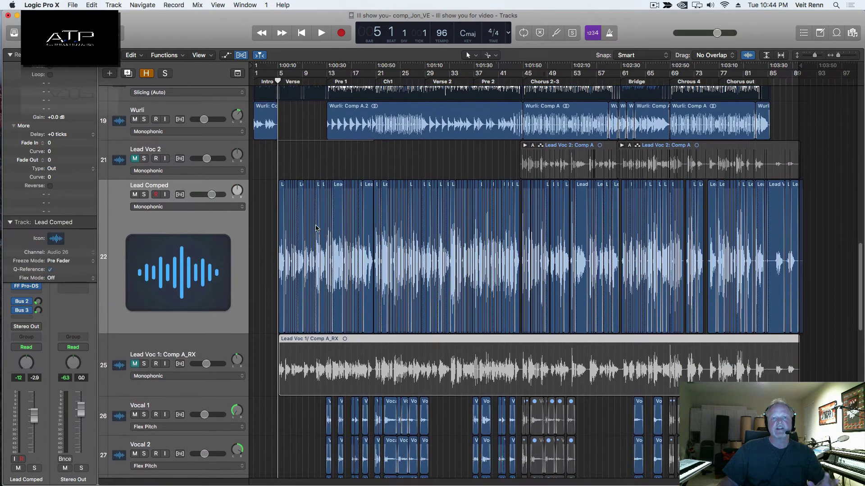
pyautogui.click(272, 236)
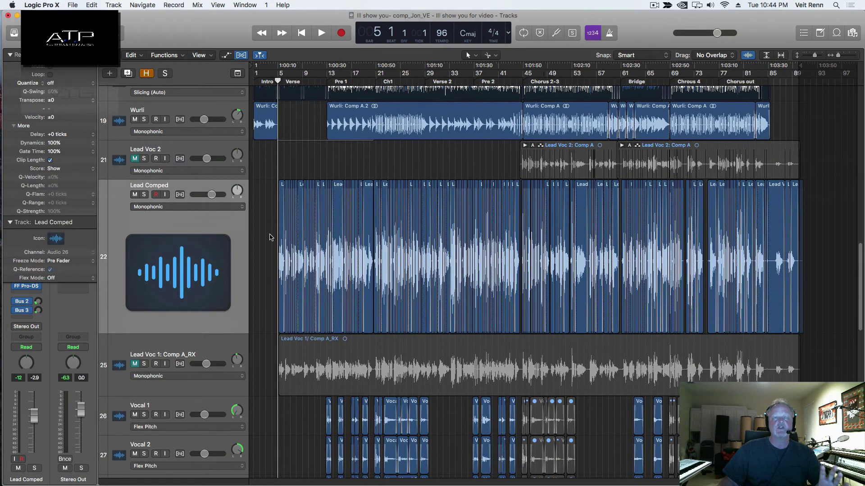
# Step: Compare the Lead Comped verse edits from bar 5 with the Comp A_RX region, enlarging the track heights for a clearer view
pyautogui.press('super+Right')
pyautogui.press('super+Right')
pyautogui.press('super+Right')
pyautogui.press('super+Right')
pyautogui.press('super+Right')
pyautogui.press('super+Right')
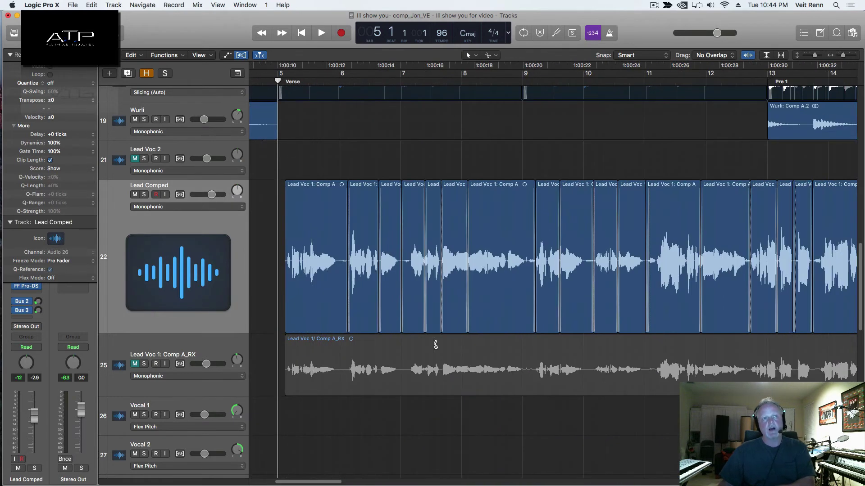
pyautogui.press('super+Left')
pyautogui.press('super+Down')
pyautogui.press('super+Down')
pyautogui.scroll(-4, 460, 391)
pyautogui.press('super+Left')
pyautogui.press('super+Left')
pyautogui.press('super+Left')
pyautogui.press('super+Left')
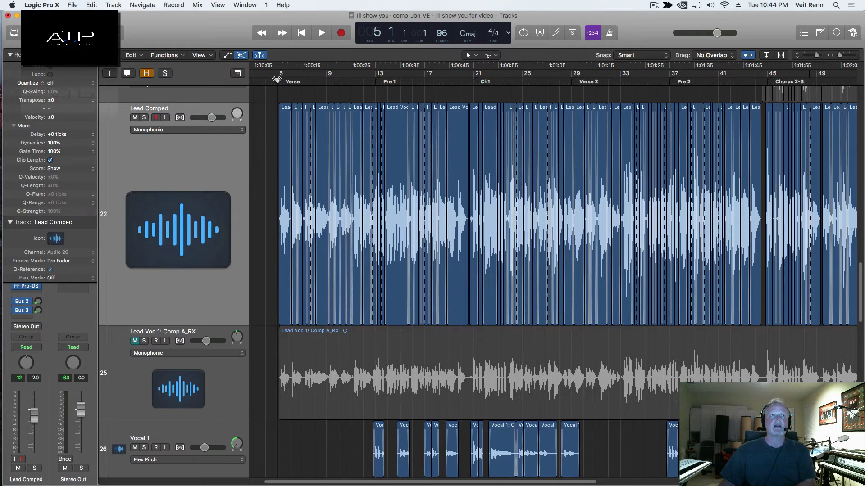
# Step: Split the first Lead Comped region of the verse into three, cutting before and after the short quiet syllable between 5 2 and 5 3
pyautogui.press('super+Right')
pyautogui.press('super+Right')
pyautogui.press('super+Right')
pyautogui.press('super+Right')
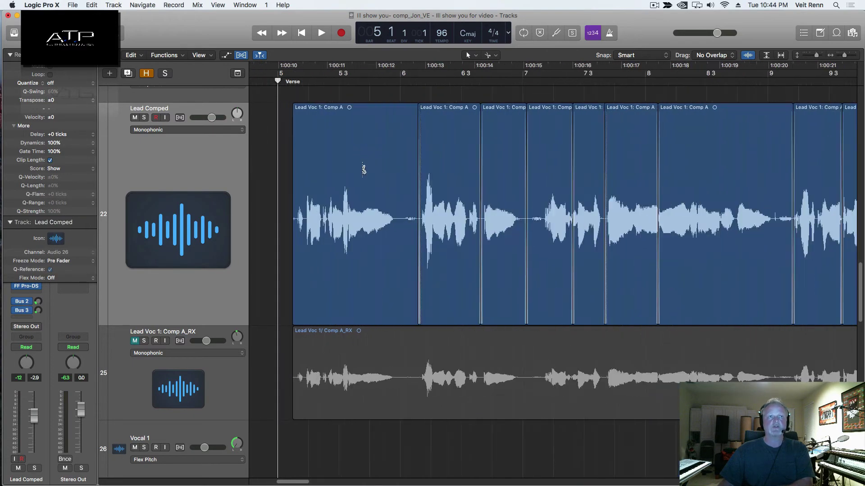
pyautogui.click(348, 156)
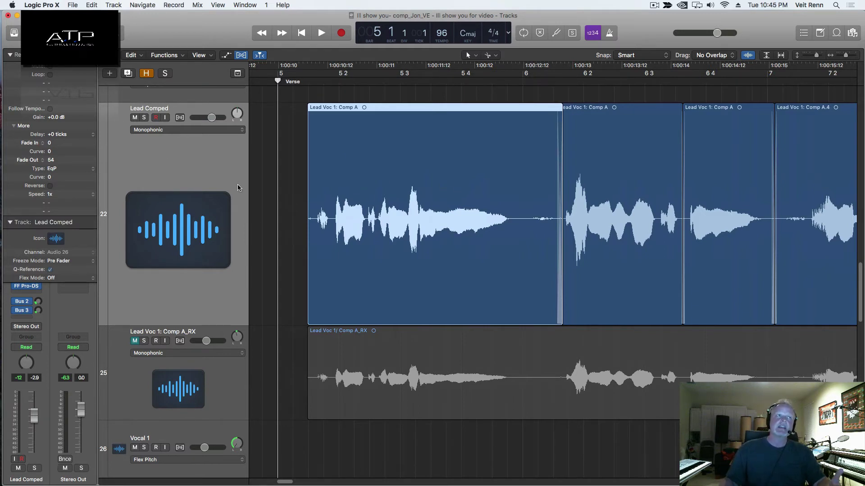
pyautogui.click(367, 221)
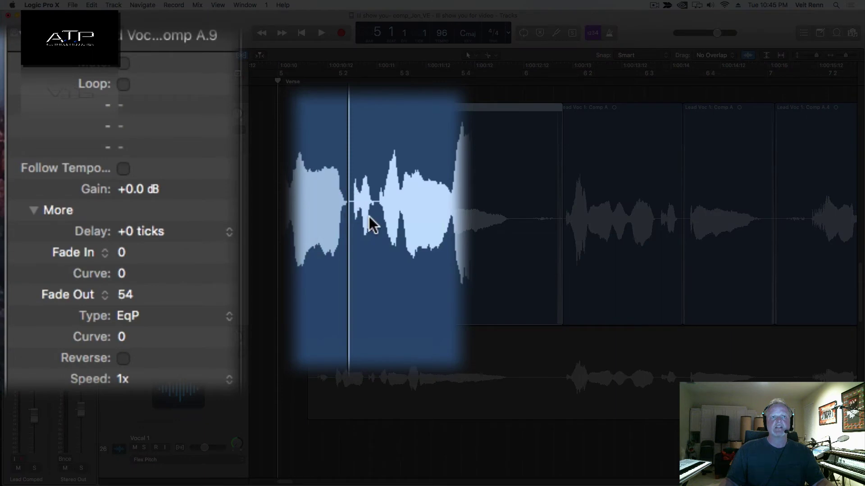
pyautogui.click(378, 194)
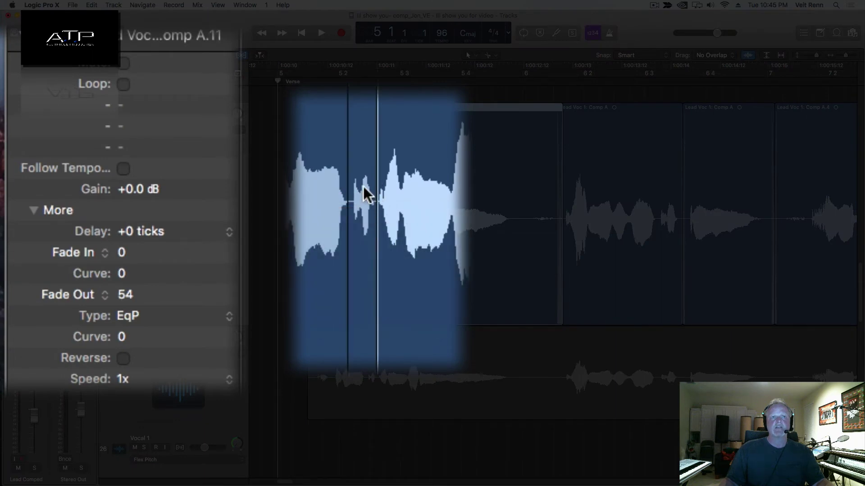
# Step: Raise the gain of the short middle region split from the first verse phrase to +3.6 dB
pyautogui.click(364, 195)
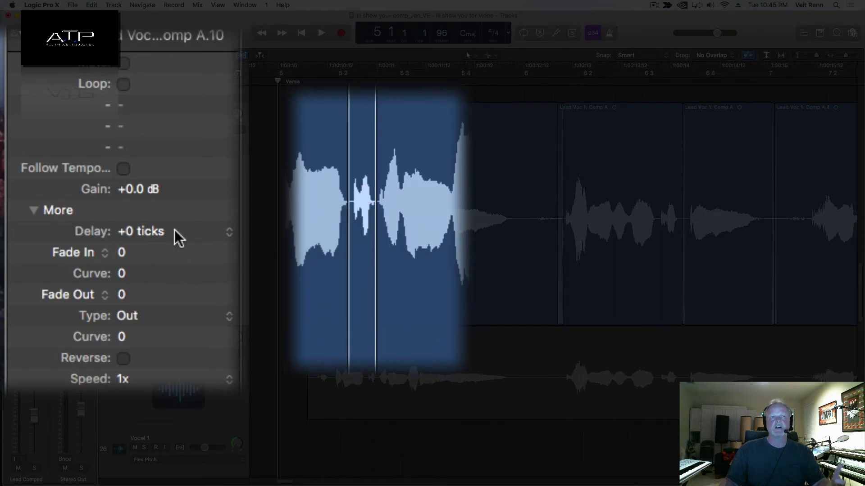
pyautogui.moveTo(183, 189); pyautogui.dragTo(183, 97)
pyautogui.moveTo(201, 45); pyautogui.dragTo(203, 68)
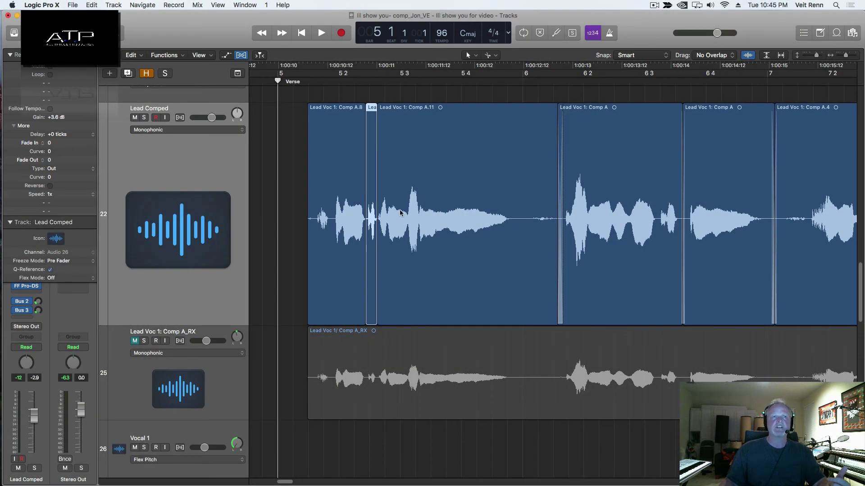
# Step: Select all three split regions of the first verse phrase and raise their gain together
pyautogui.keyDown('shift'); pyautogui.click(400, 213); pyautogui.keyUp('shift')
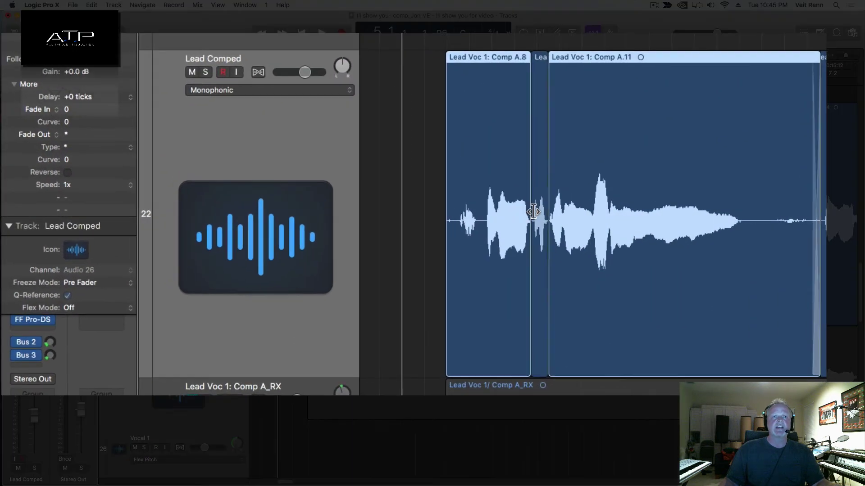
pyautogui.keyDown('shift'); pyautogui.click(539, 216); pyautogui.keyUp('shift')
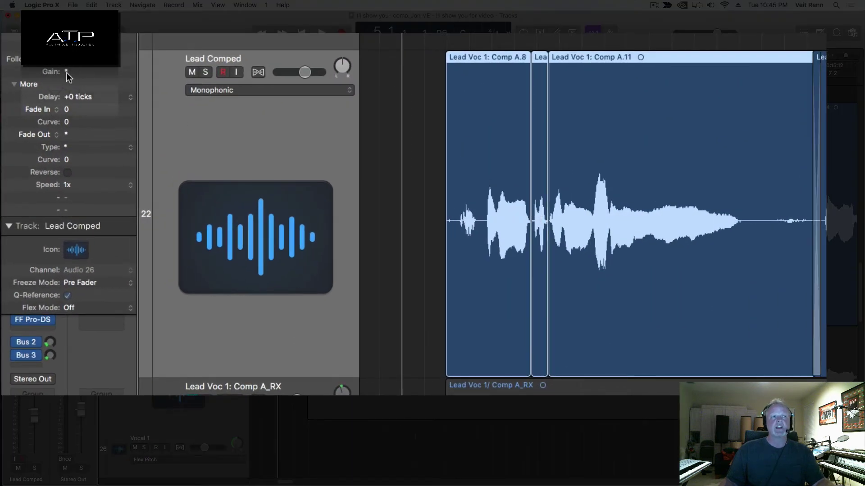
pyautogui.moveTo(66, 72); pyautogui.dragTo(66, 63)
# Step: Review the Lead Comped edits against the Comp A_RX region across the entire song, from Verse to Chorus out
pyautogui.press('super+Left')
pyautogui.press('super+Left')
pyautogui.press('super+Left')
pyautogui.press('super+Left')
pyautogui.press('super+Left')
pyautogui.press('super+Left')
pyautogui.press('super+Left')
pyautogui.press('super+Left')
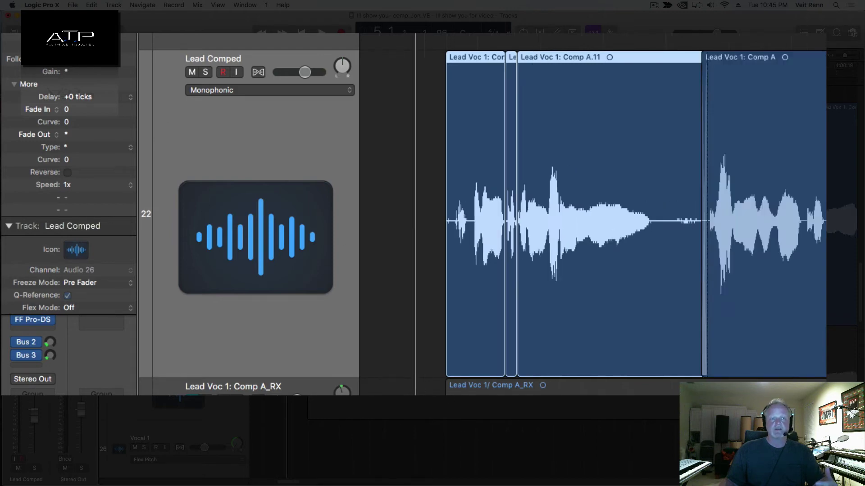
pyautogui.press('super+Left')
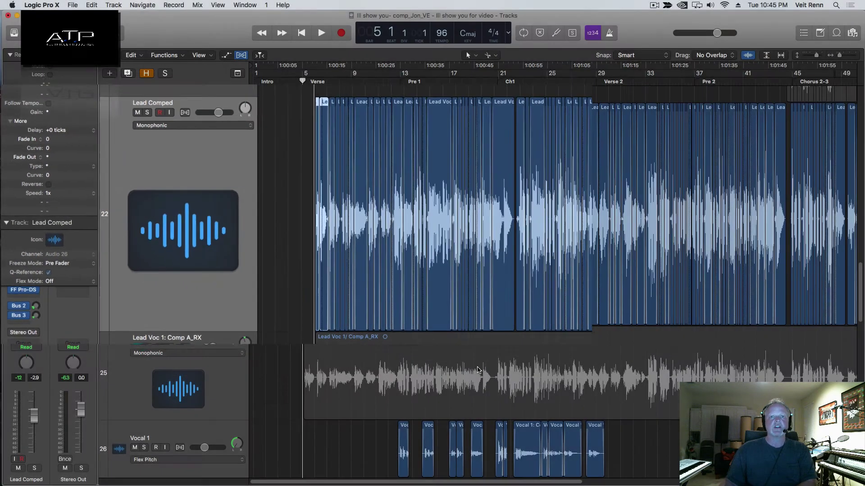
pyautogui.press('super+Left')
pyautogui.press('super+Left')
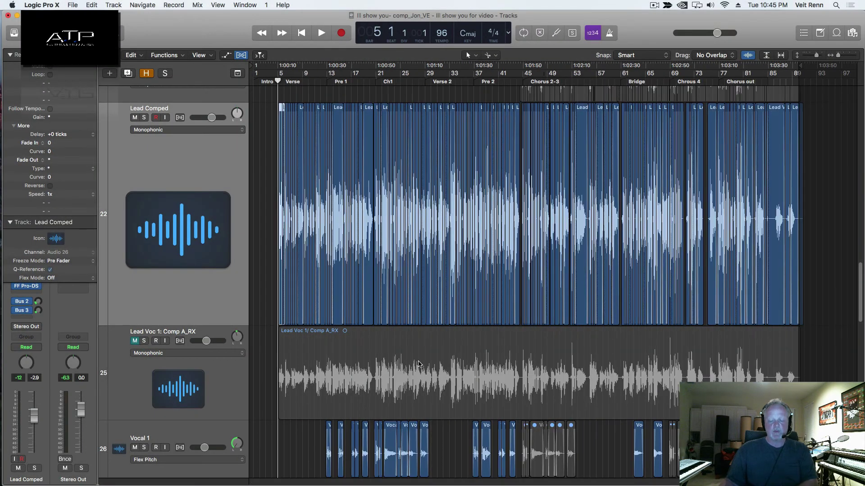
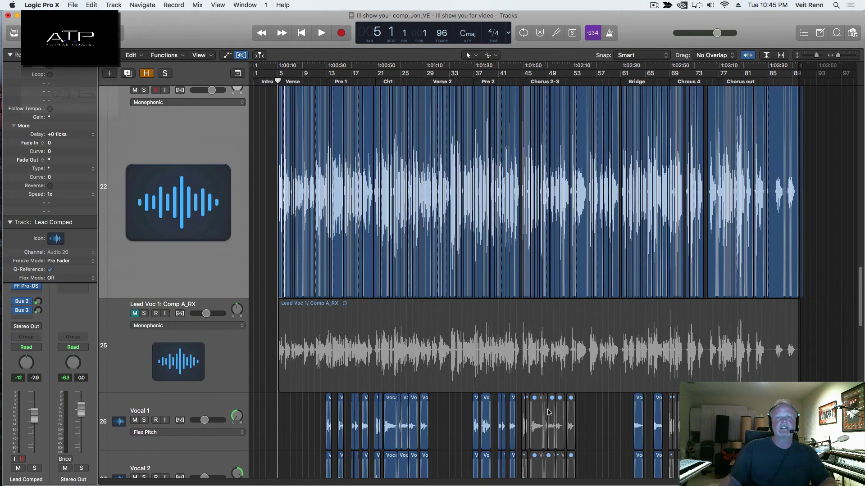
# Step: Select the continuous Lead Voc 1: Comp A_RX region above the backing vocals and collapse the region parameters
pyautogui.scroll(-3, 415, 396)
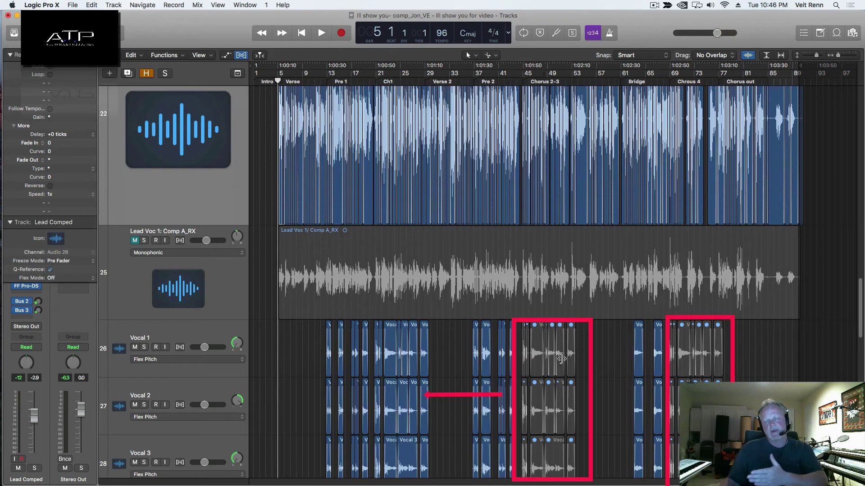
pyautogui.scroll(-5, 606, 368)
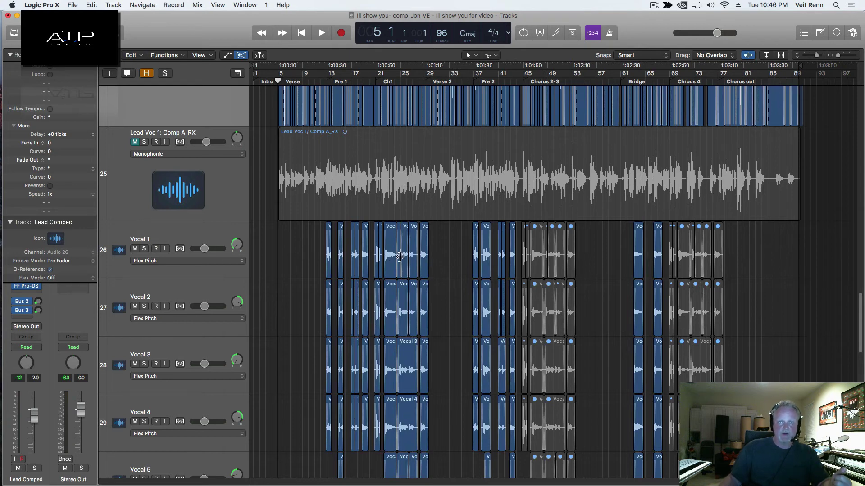
pyautogui.click(338, 187)
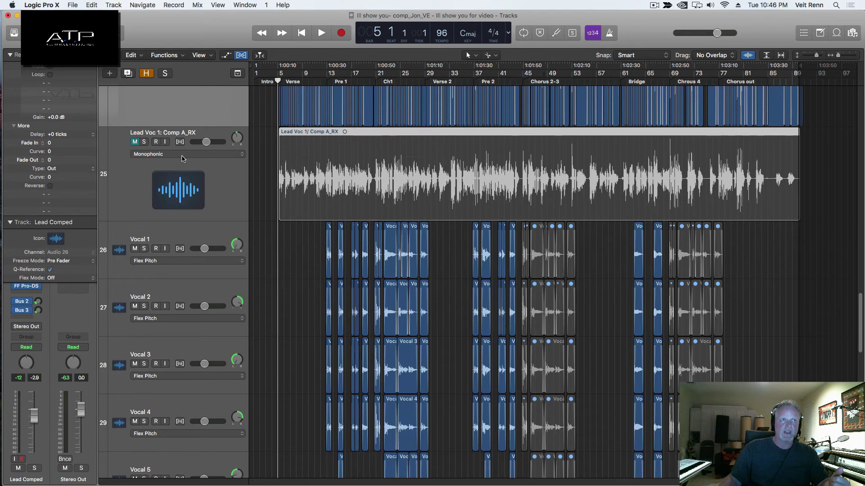
pyautogui.click(10, 55)
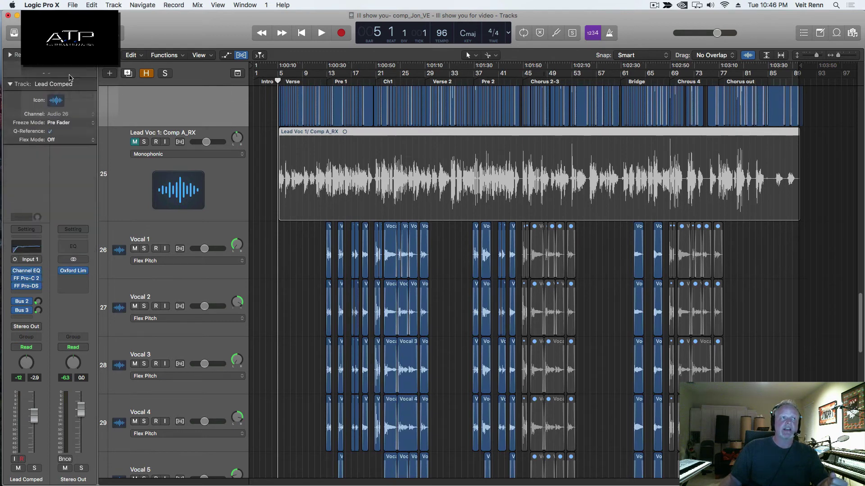
# Step: Select the Comp A_RX track together with Vocal 1 through Vocal 4 and look over the export options for the selection
pyautogui.click(193, 179)
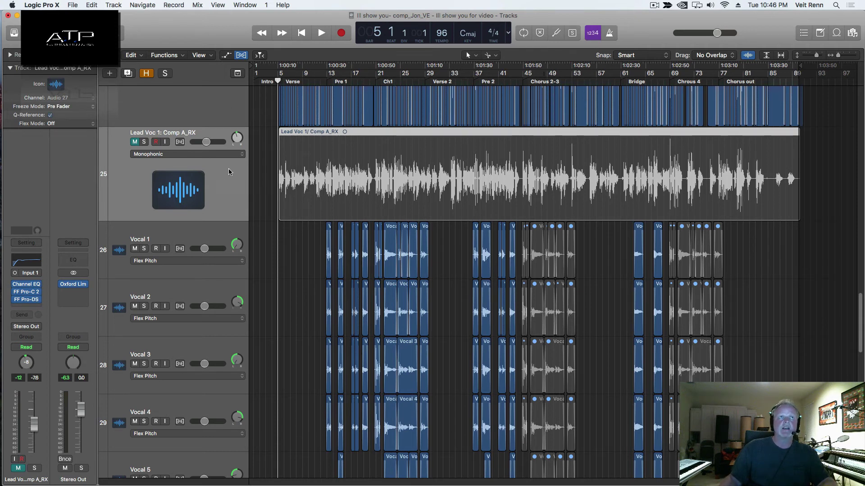
pyautogui.click(73, 5)
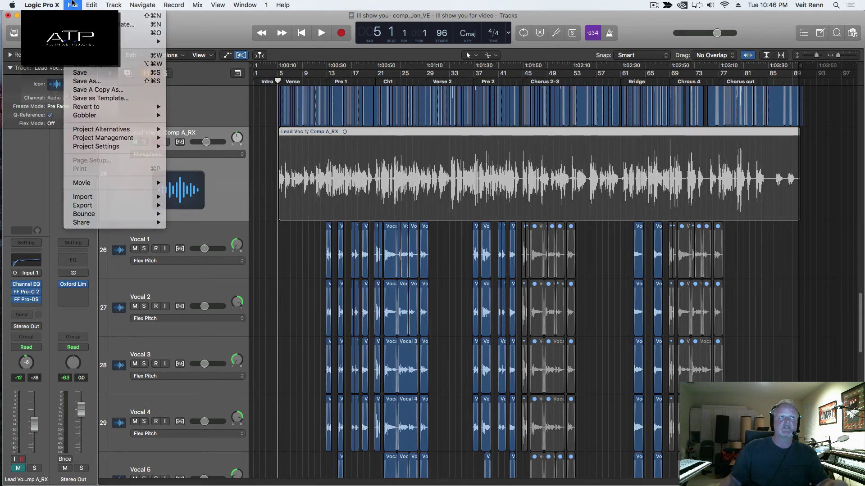
pyautogui.click(72, 5)
pyautogui.moveTo(205, 237); pyautogui.dragTo(201, 409)
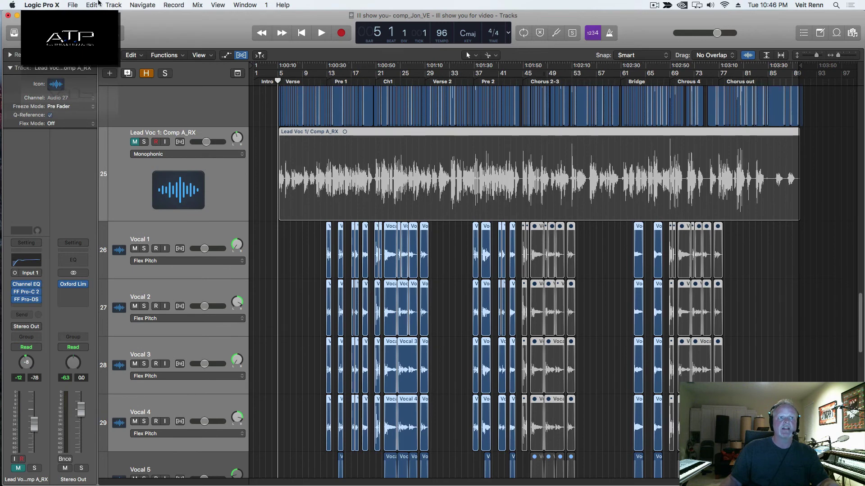
pyautogui.click(73, 5)
pyautogui.moveTo(104, 205)
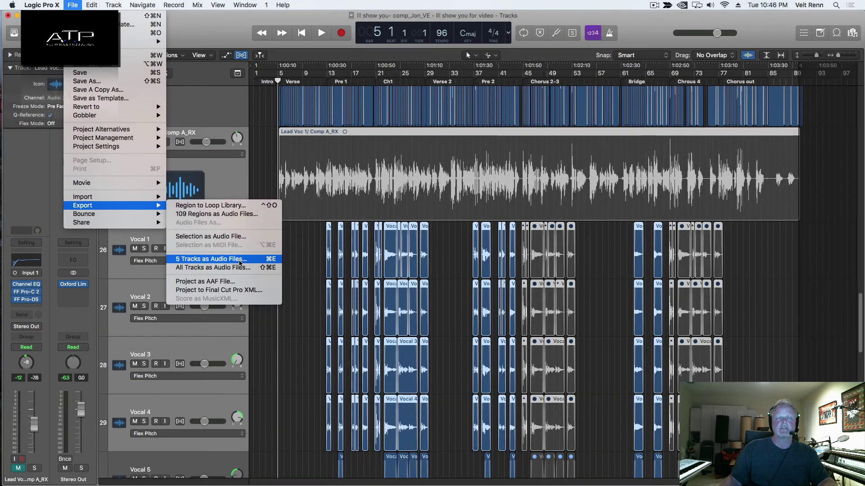
pyautogui.click(313, 258)
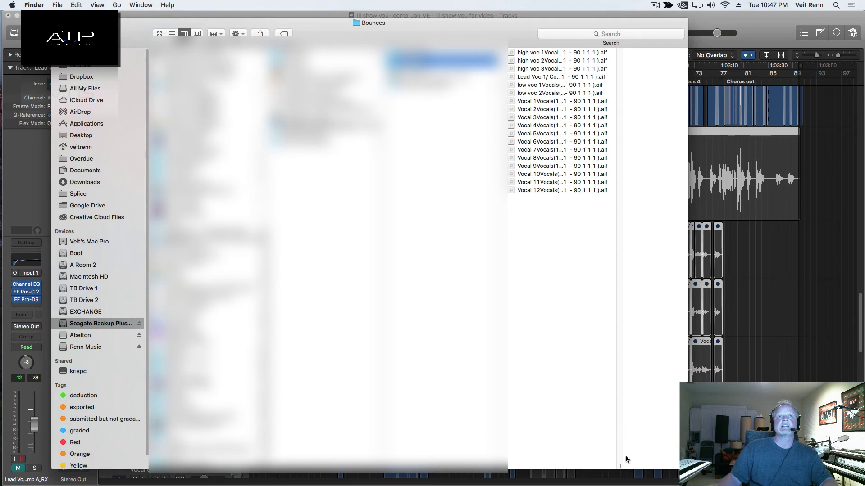
# Step: Widen the file list of the Bounces folder in Finder to read the exported vocal file names, and return to the Logic Pro project
pyautogui.moveTo(617, 464); pyautogui.dragTo(658, 447)
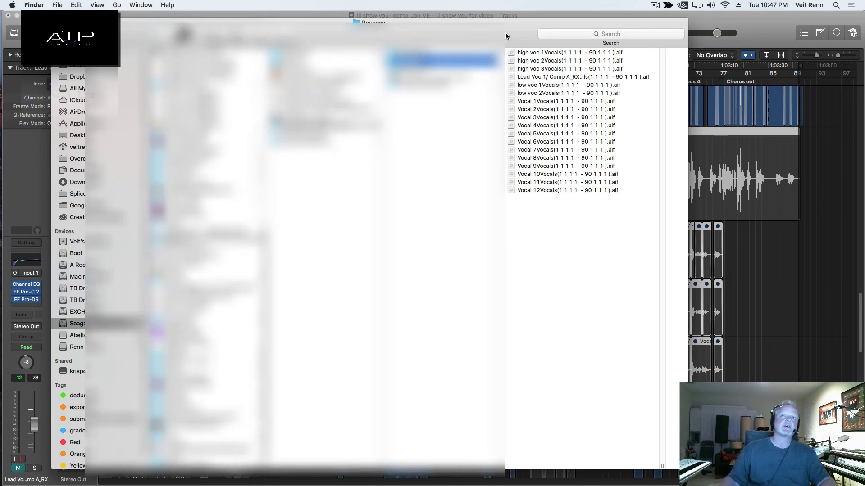
pyautogui.moveTo(505, 31); pyautogui.dragTo(478, 28)
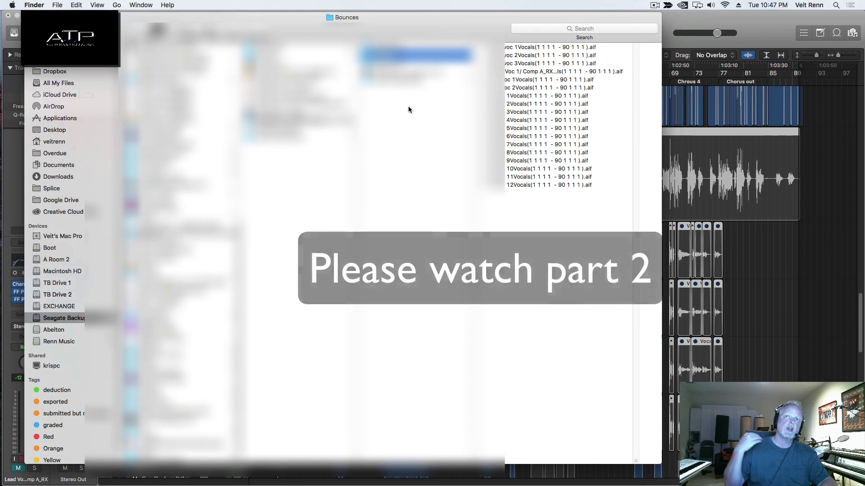
pyautogui.click(750, 246)
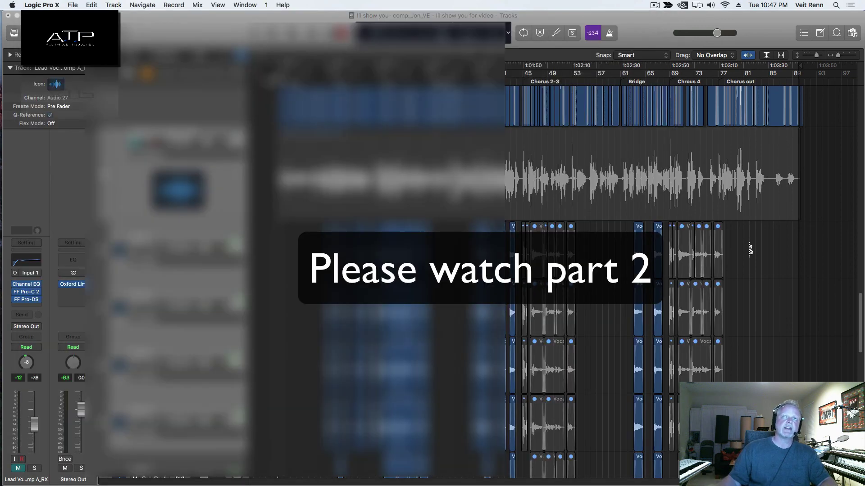